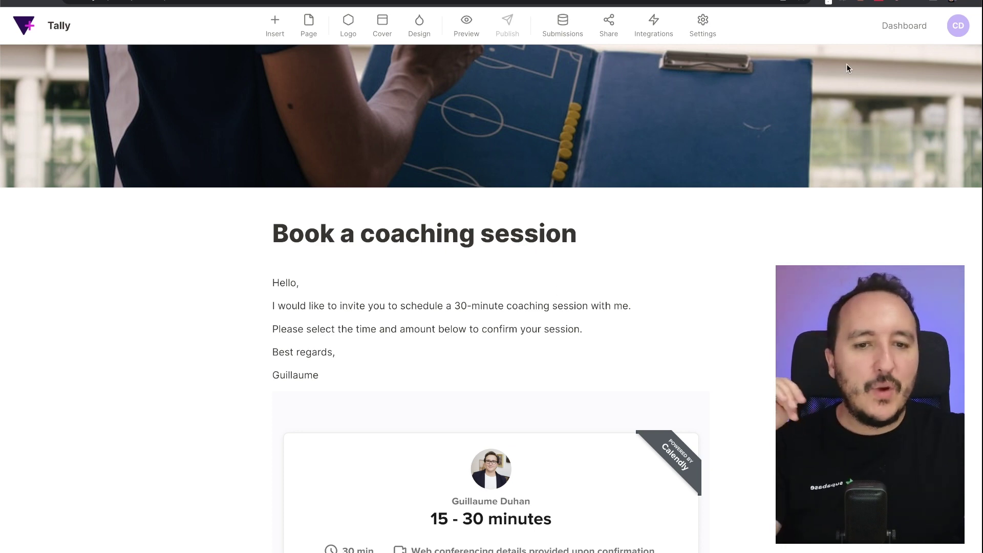
# - Open the Book a coaching session form's integrations and start connecting a webhook
pyautogui.click(899, 35)
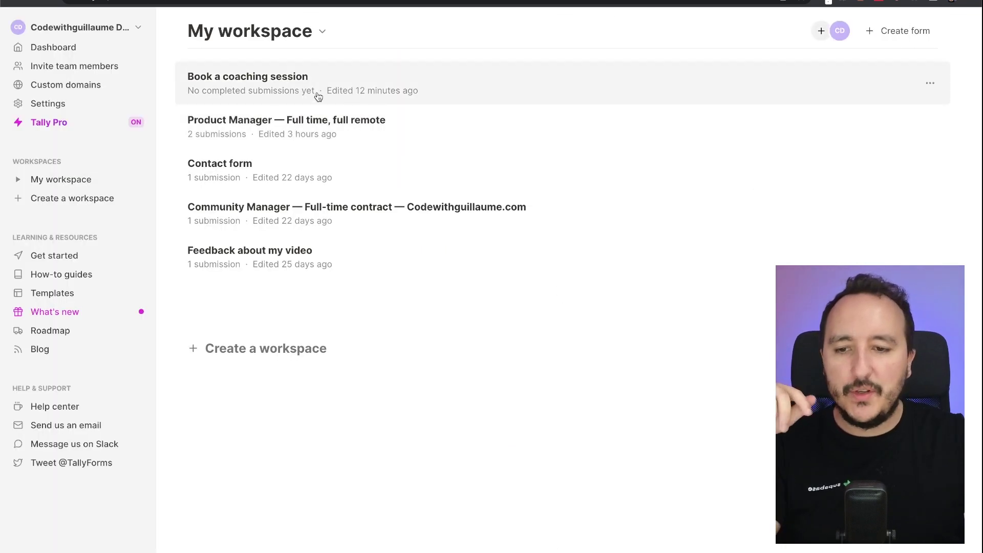
pyautogui.click(316, 97)
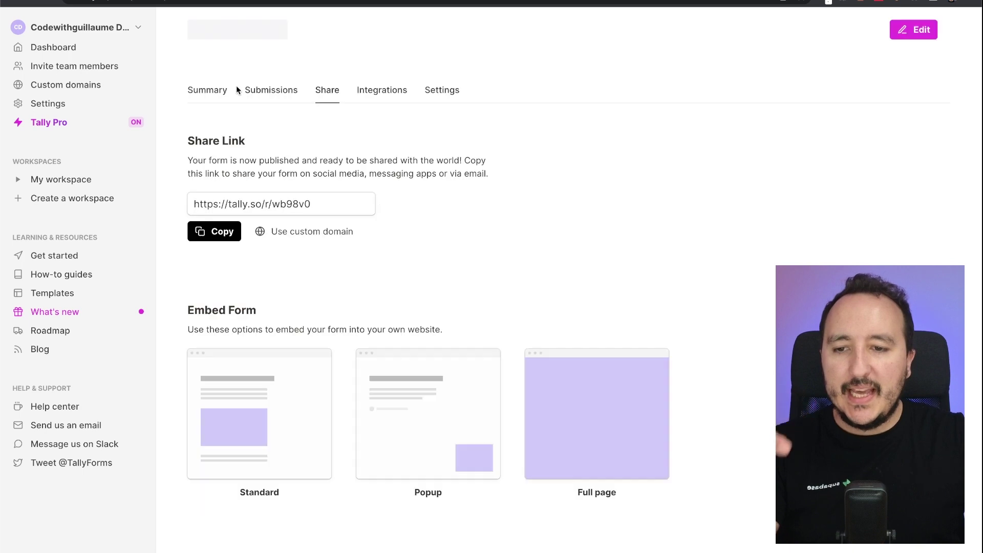
pyautogui.click(383, 105)
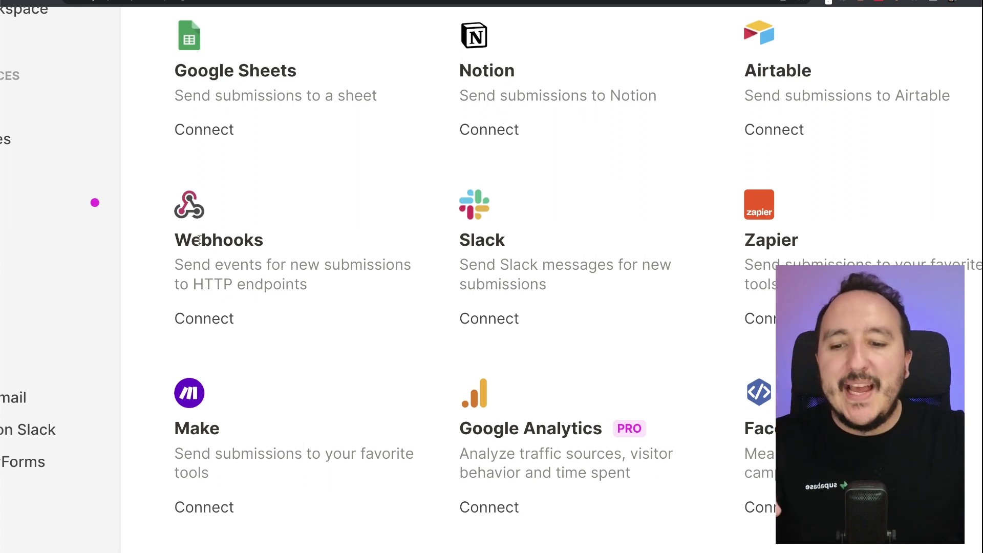
pyautogui.moveTo(169, 271); pyautogui.dragTo(327, 291)
pyautogui.click(327, 290)
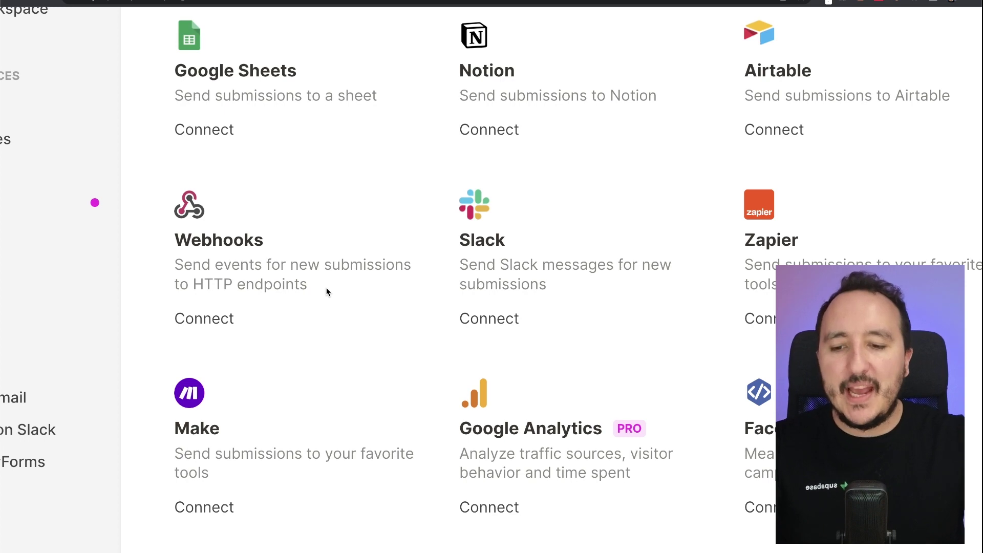
pyautogui.click(219, 320)
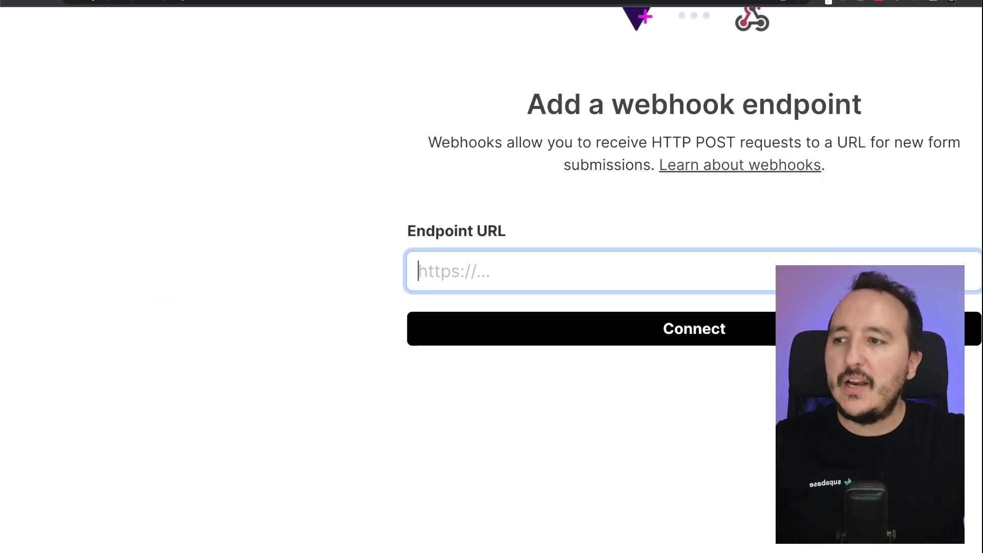
pyautogui.click(512, 33)
pyautogui.press('super+Tab')
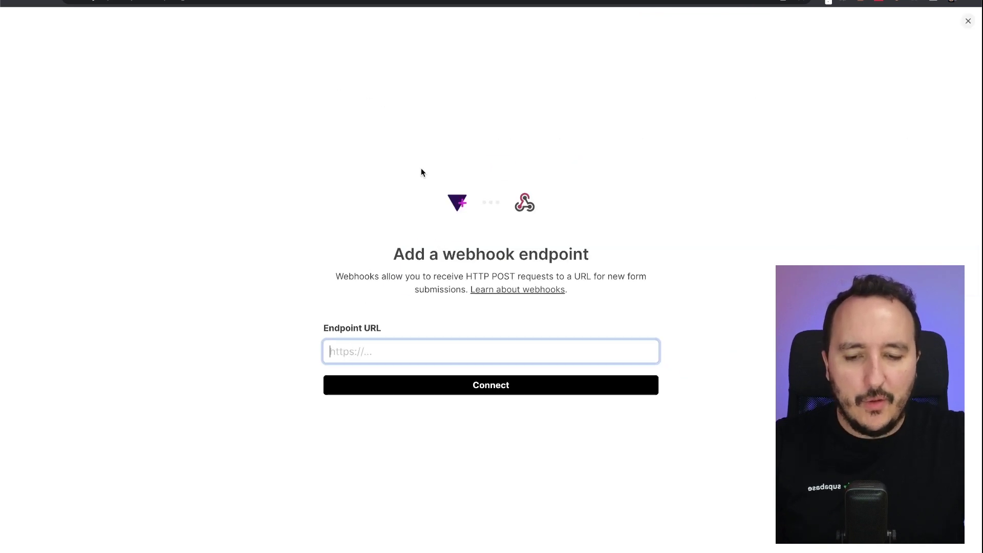
pyautogui.click(399, 253)
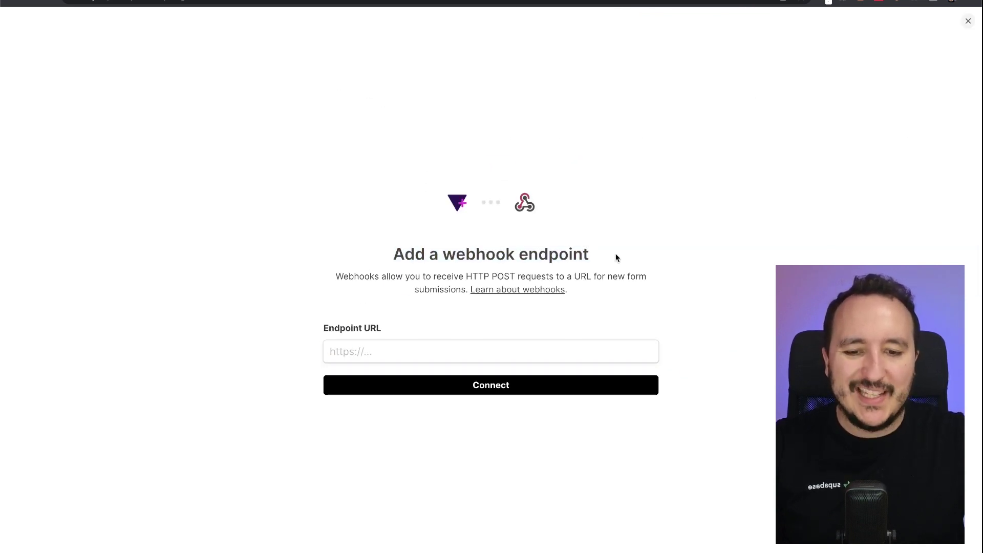
pyautogui.click(480, 344)
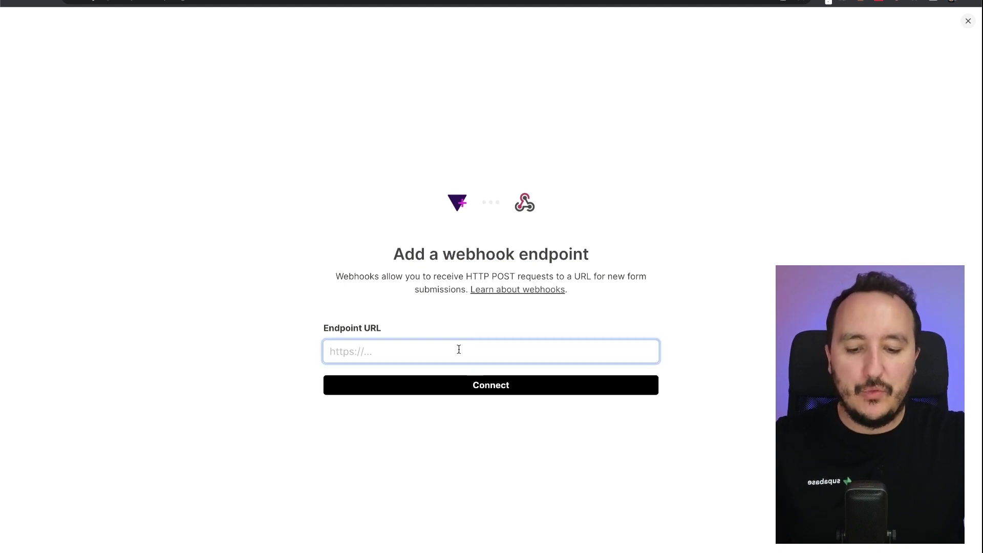
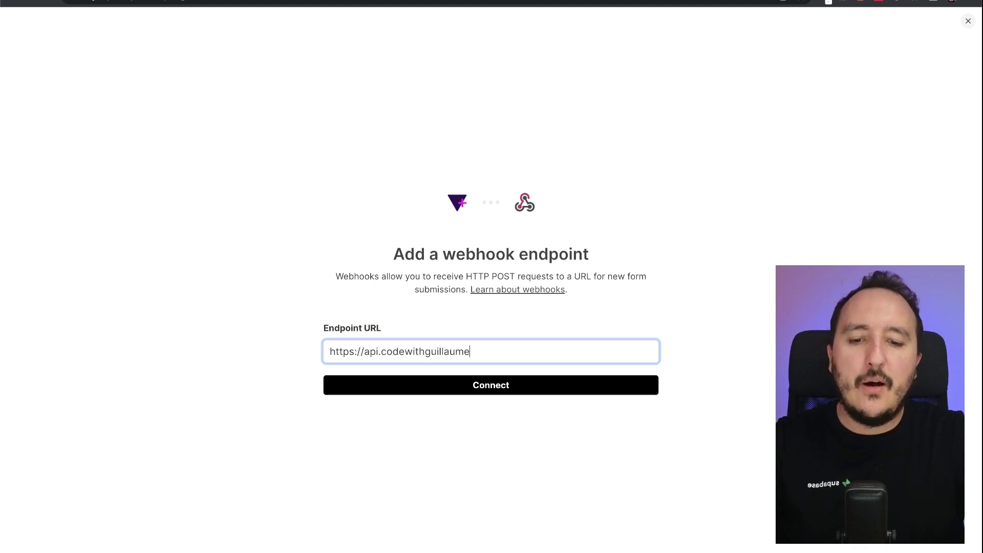
pyautogui.click(480, 395)
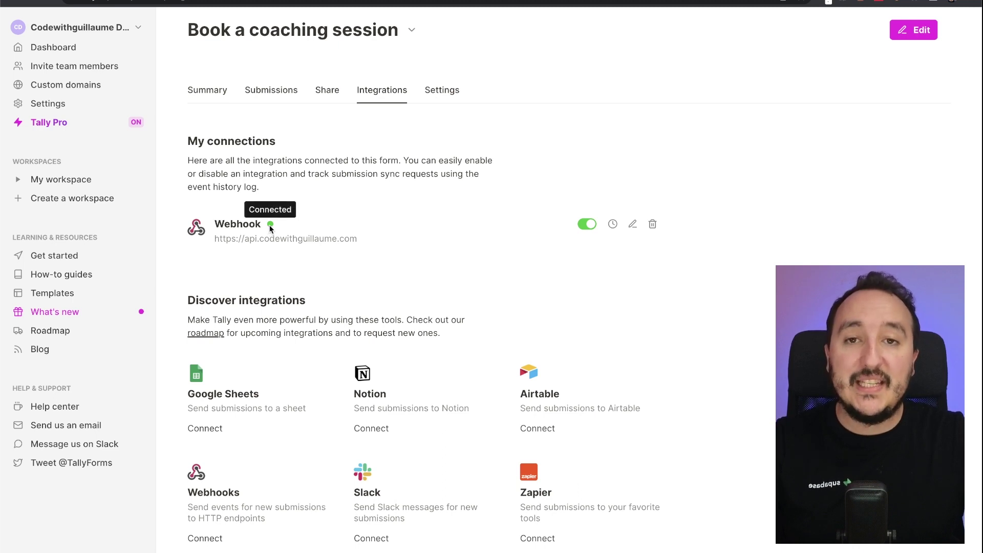
# - Check the new webhook's empty event history and endpoint settings, closing both unchanged
pyautogui.click(613, 224)
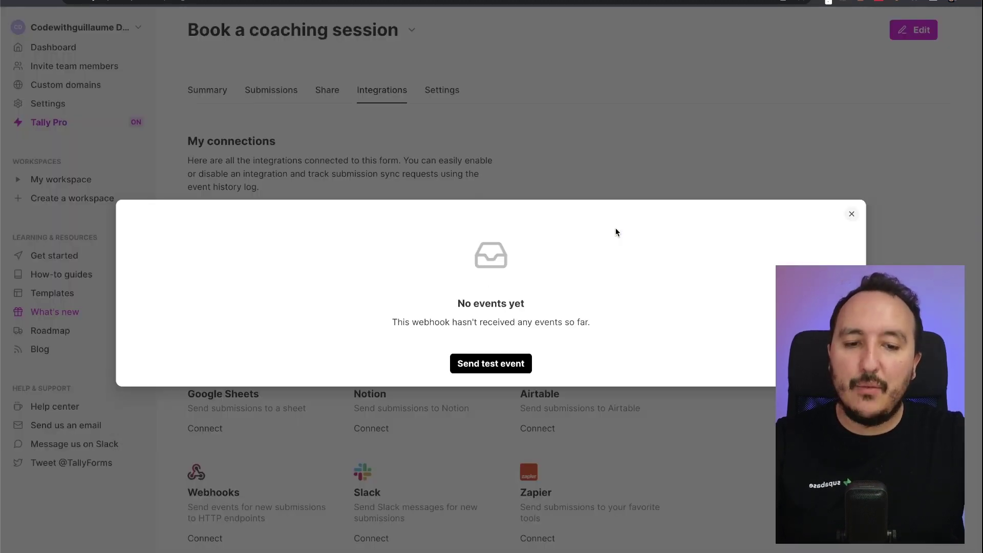
pyautogui.click(627, 180)
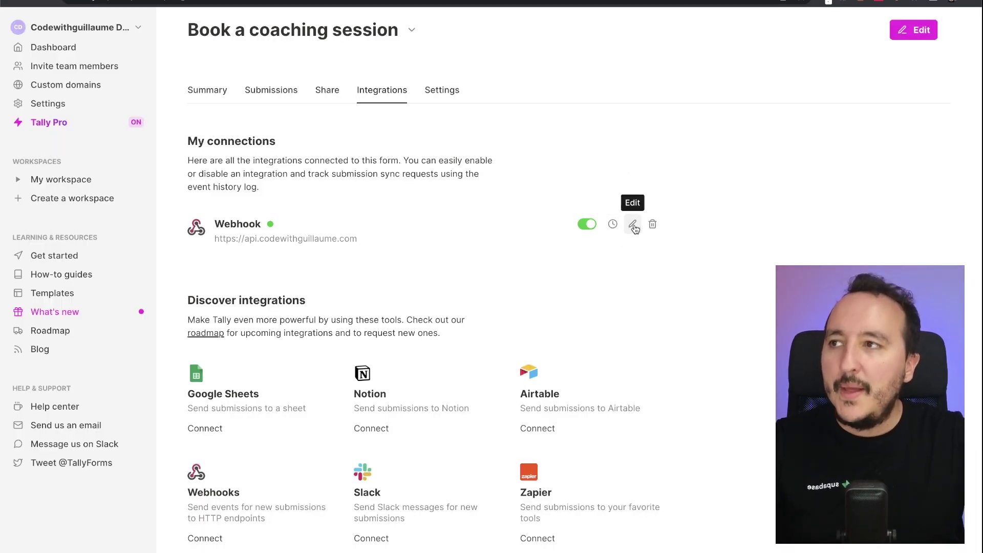
pyautogui.click(633, 226)
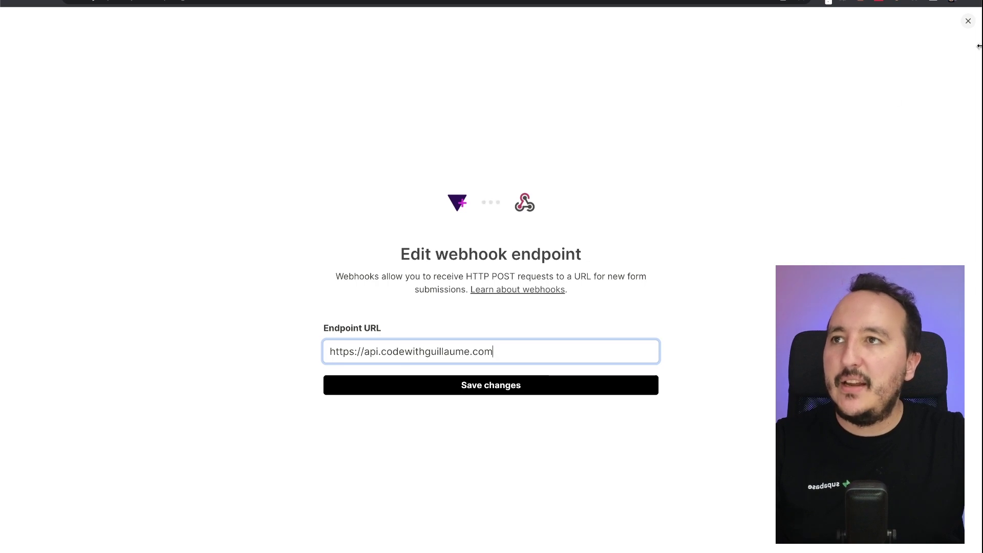
pyautogui.click(967, 23)
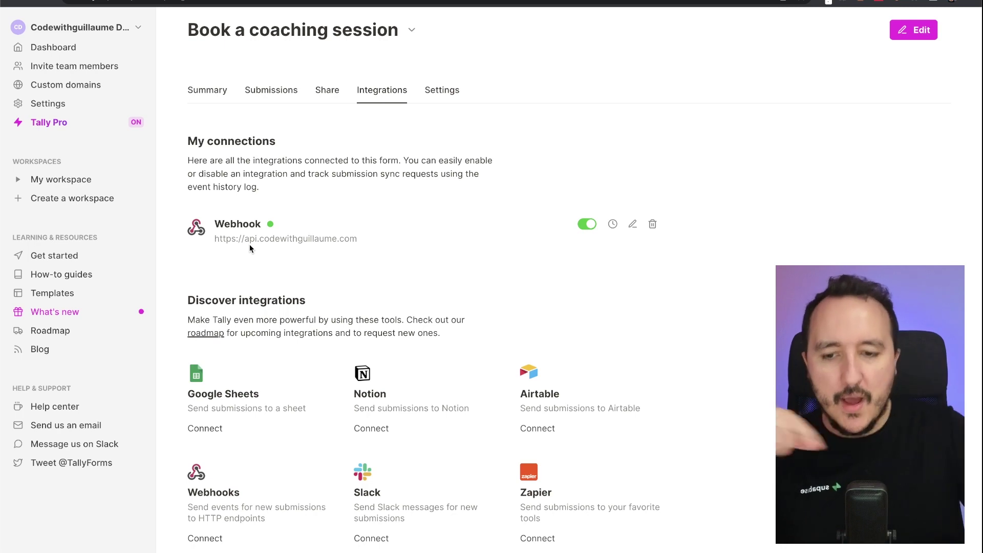
pyautogui.moveTo(215, 237); pyautogui.dragTo(394, 237)
pyautogui.click(395, 237)
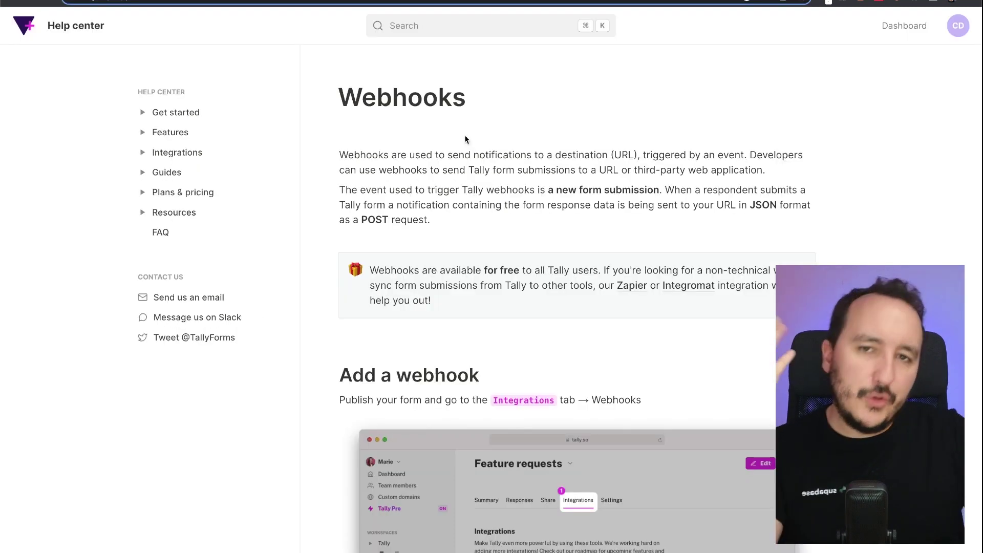
# - Scroll the Webhooks article down to the Example webhook event JSON payload
pyautogui.scroll(-1, 465, 134)
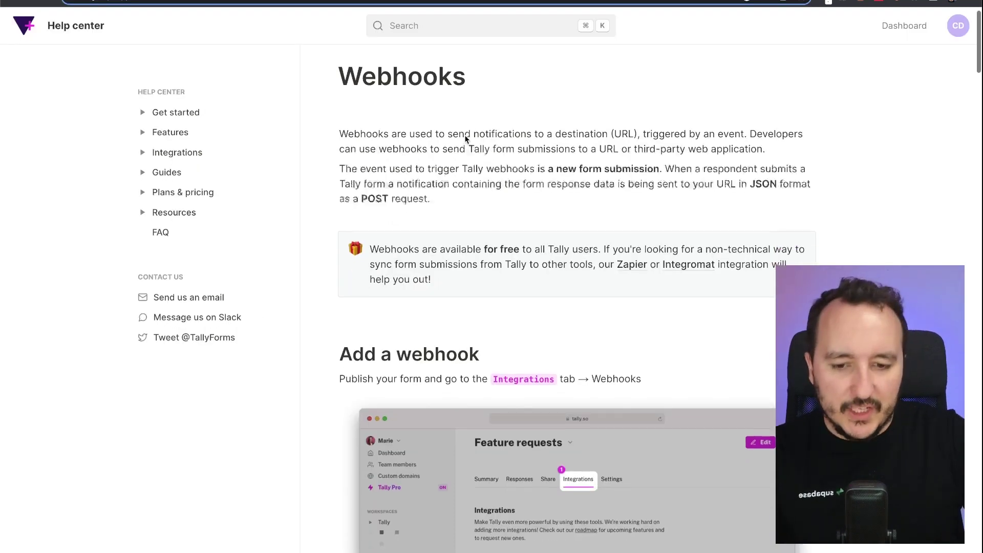
pyautogui.scroll(-12, 465, 134)
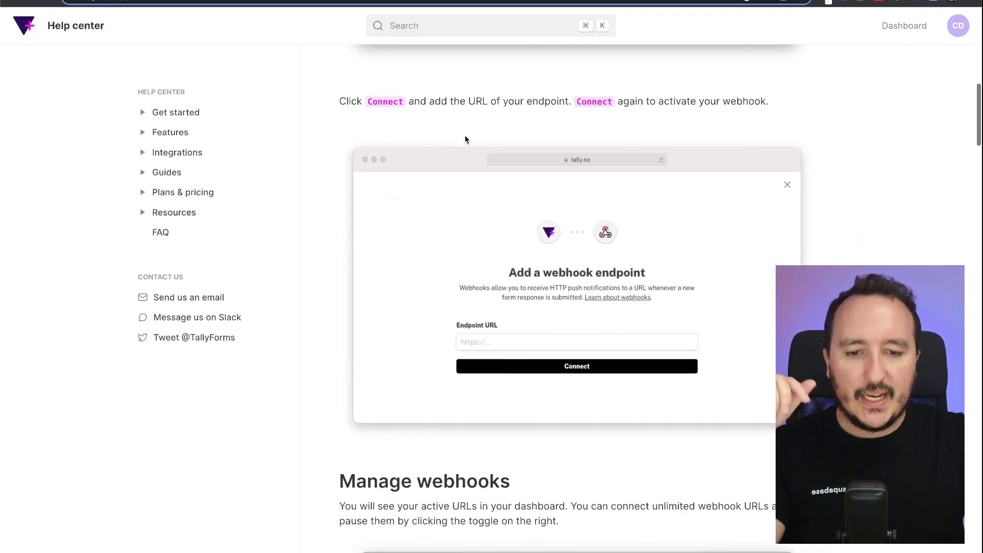
pyautogui.scroll(-12, 464, 134)
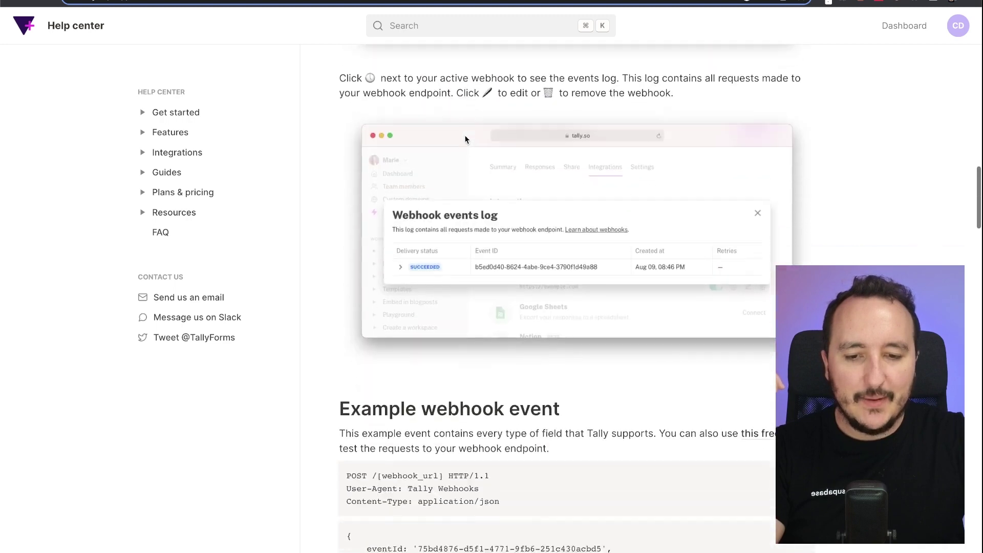
pyautogui.scroll(-6, 465, 134)
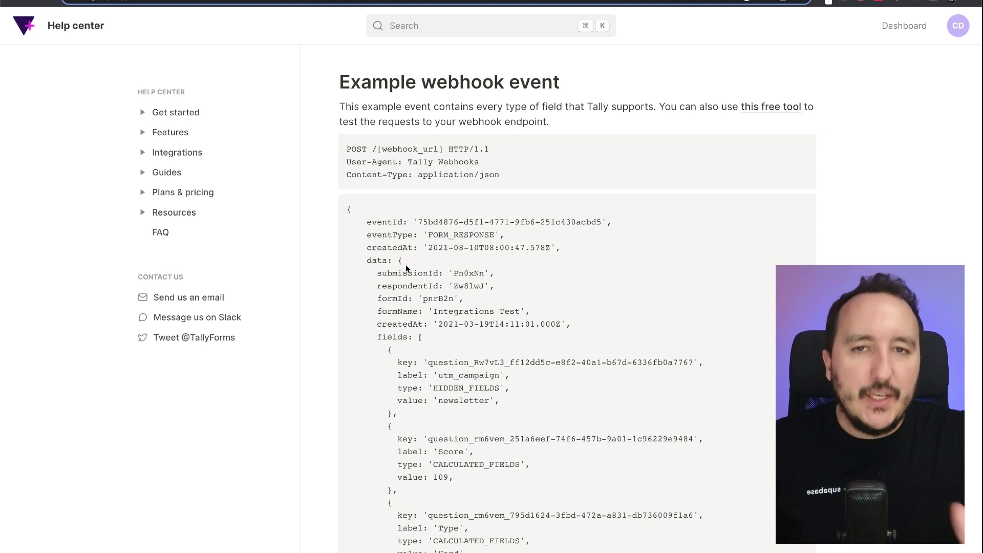
pyautogui.click(433, 29)
pyautogui.click(630, 224)
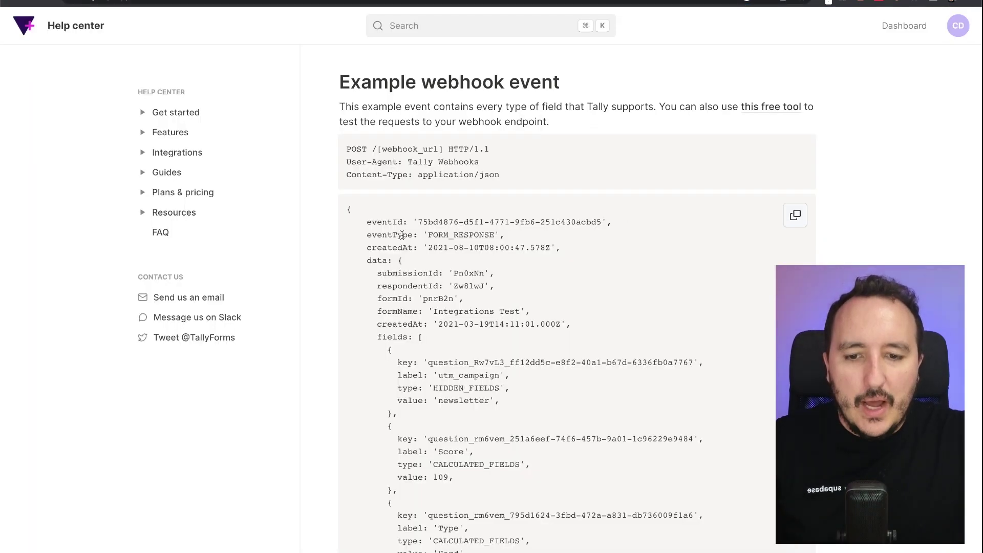
pyautogui.scroll(-3, 411, 236)
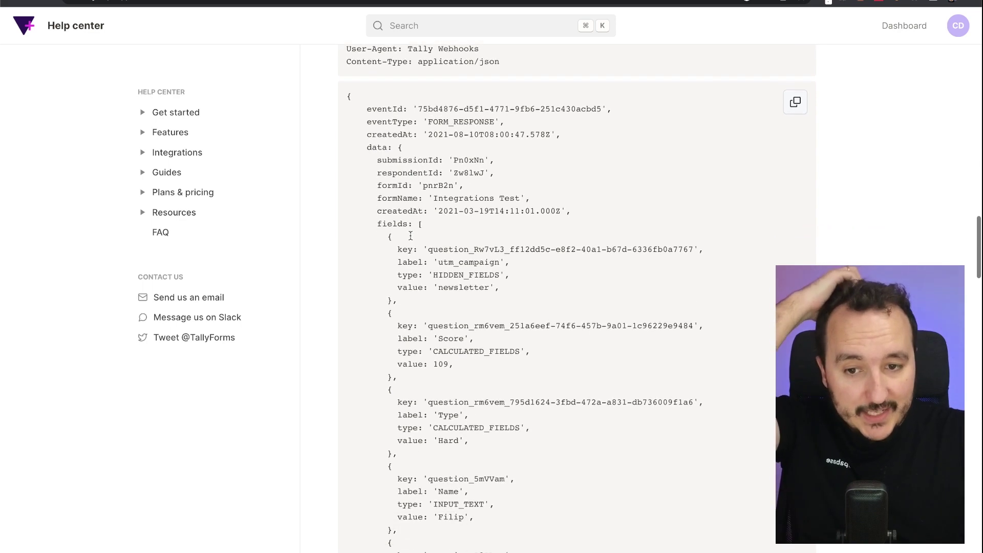
pyautogui.press('super+equal')
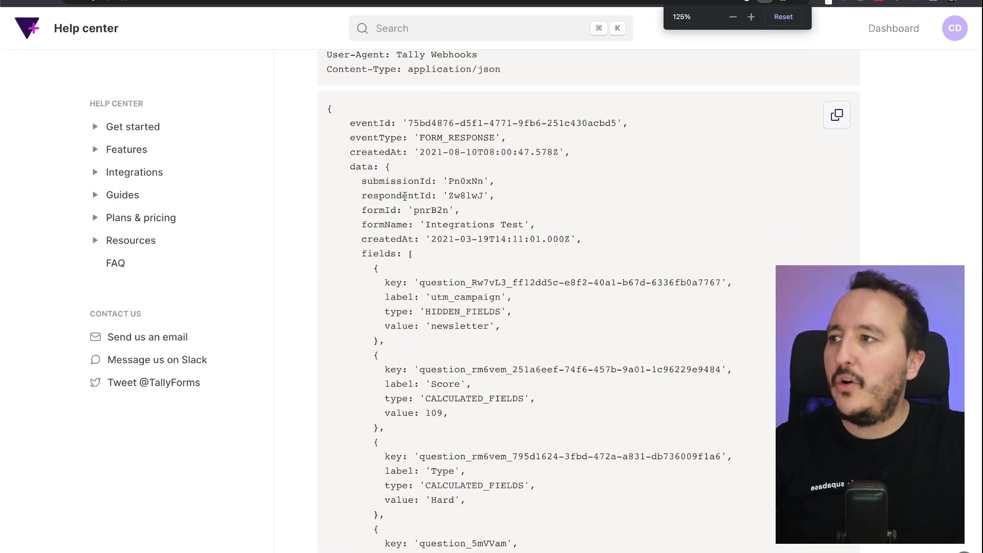
pyautogui.doubleClick(361, 168)
pyautogui.doubleClick(381, 152)
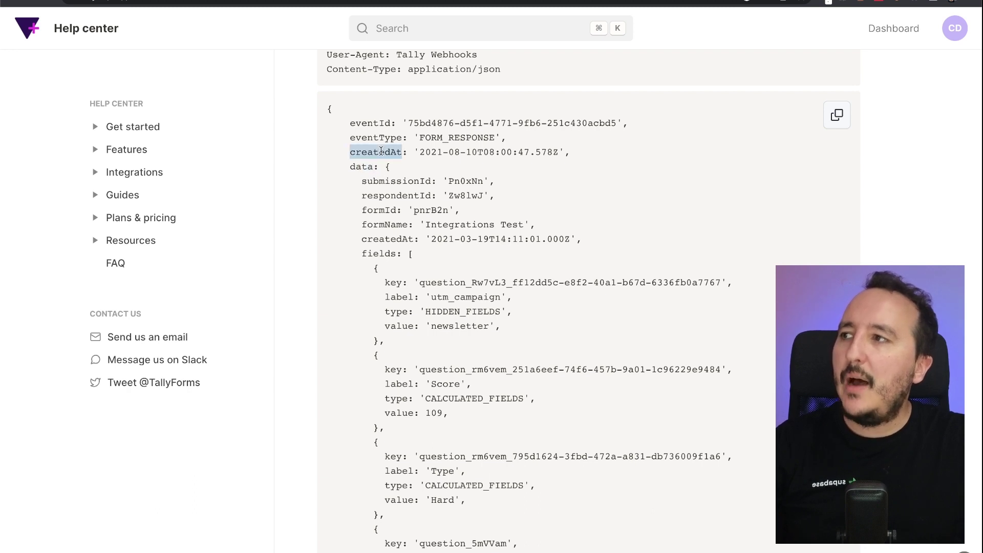
pyautogui.doubleClick(383, 137)
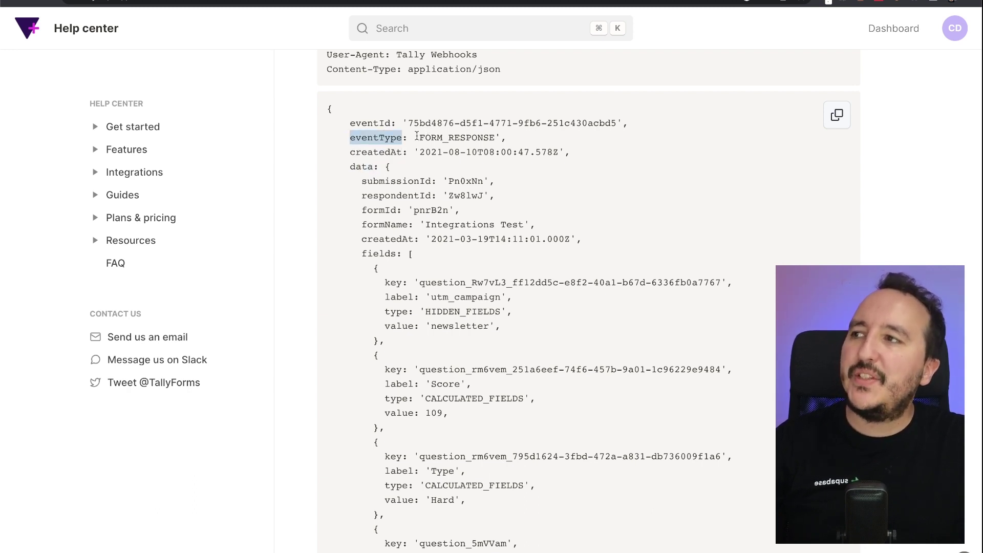
pyautogui.moveTo(417, 136); pyautogui.dragTo(498, 136)
pyautogui.click(497, 135)
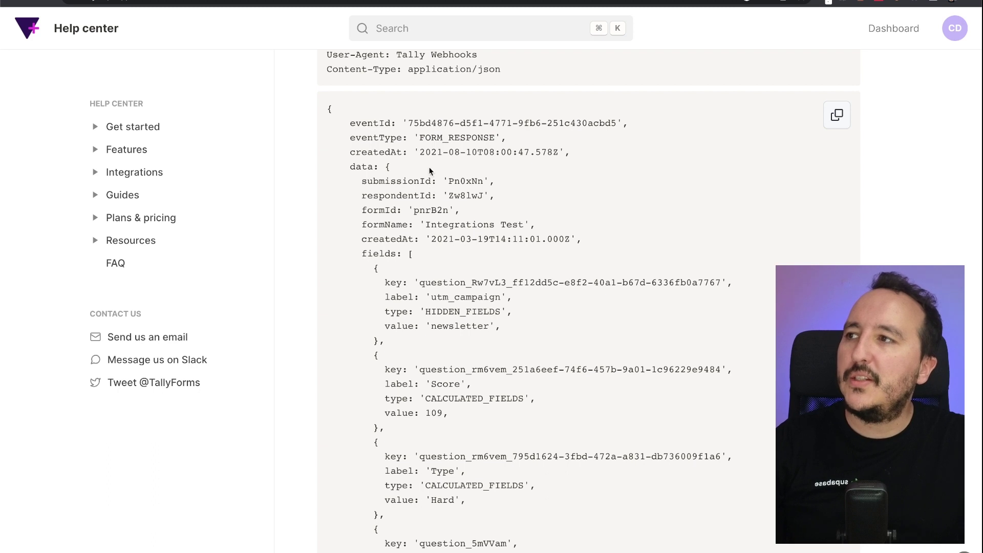
pyautogui.moveTo(408, 123); pyautogui.dragTo(613, 123)
pyautogui.click(610, 124)
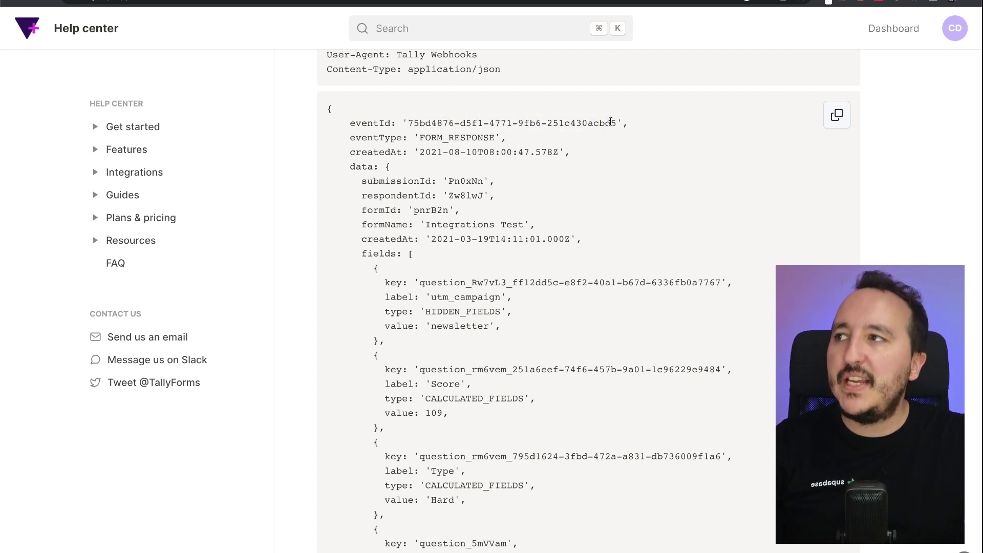
pyautogui.scroll(3, 611, 125)
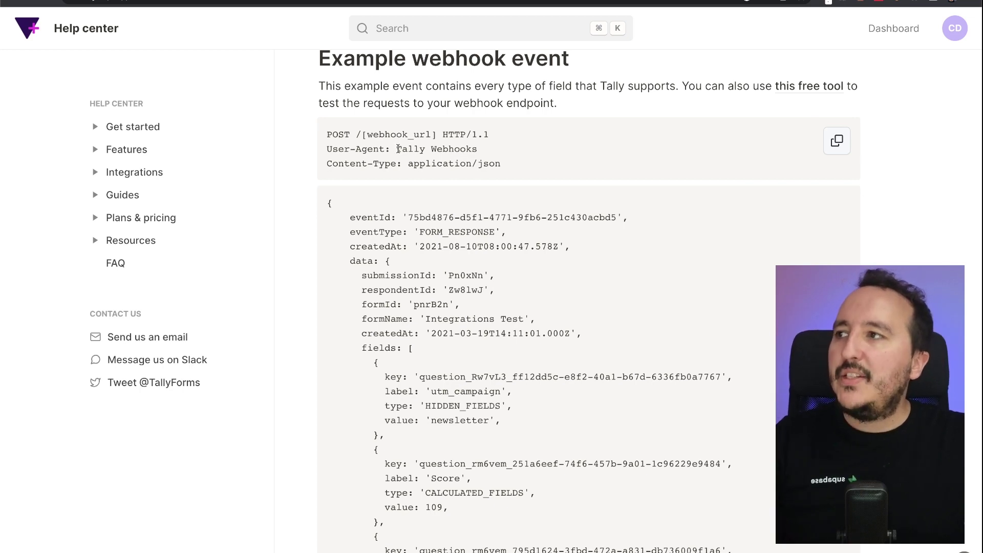
pyautogui.moveTo(408, 163); pyautogui.dragTo(553, 164)
pyautogui.click(552, 165)
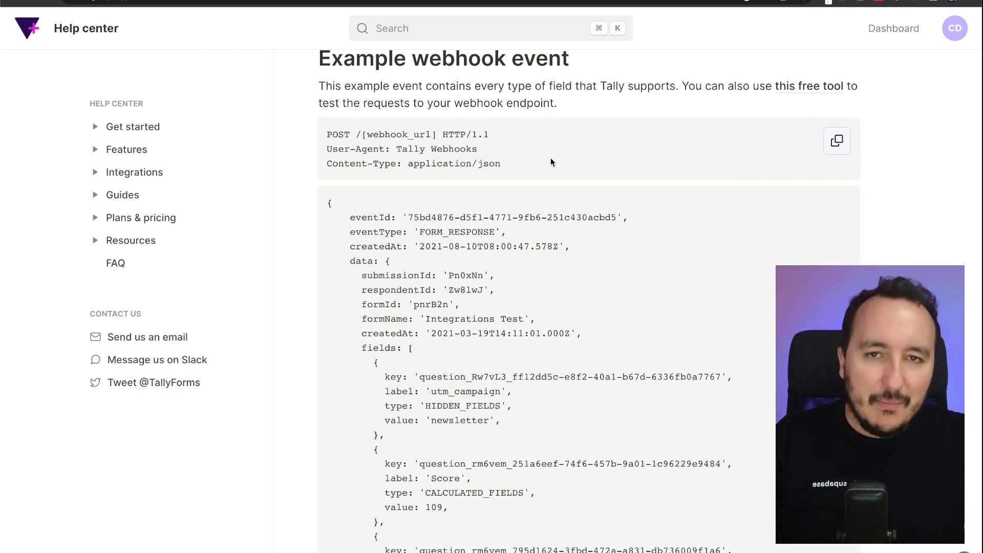
pyautogui.scroll(-10, 518, 334)
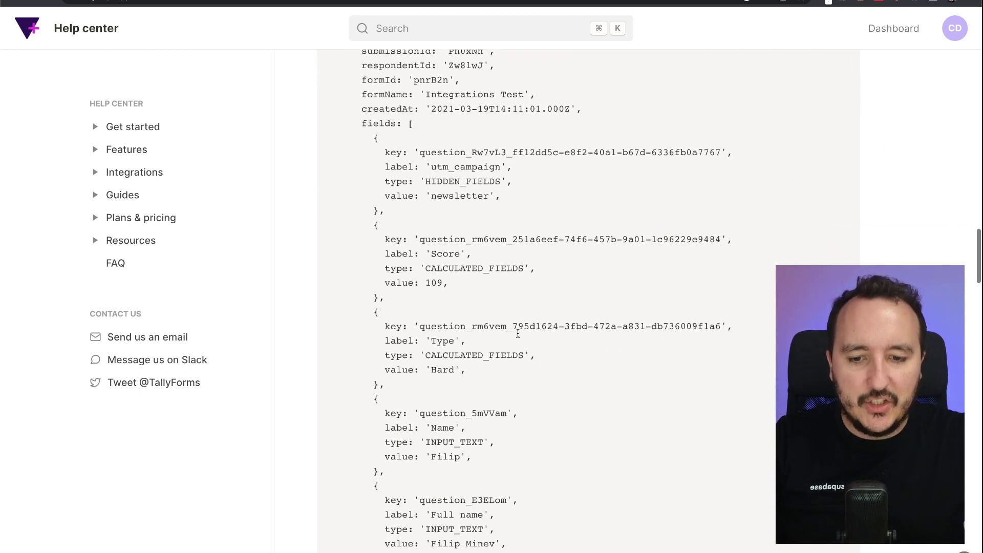
pyautogui.scroll(-6, 519, 333)
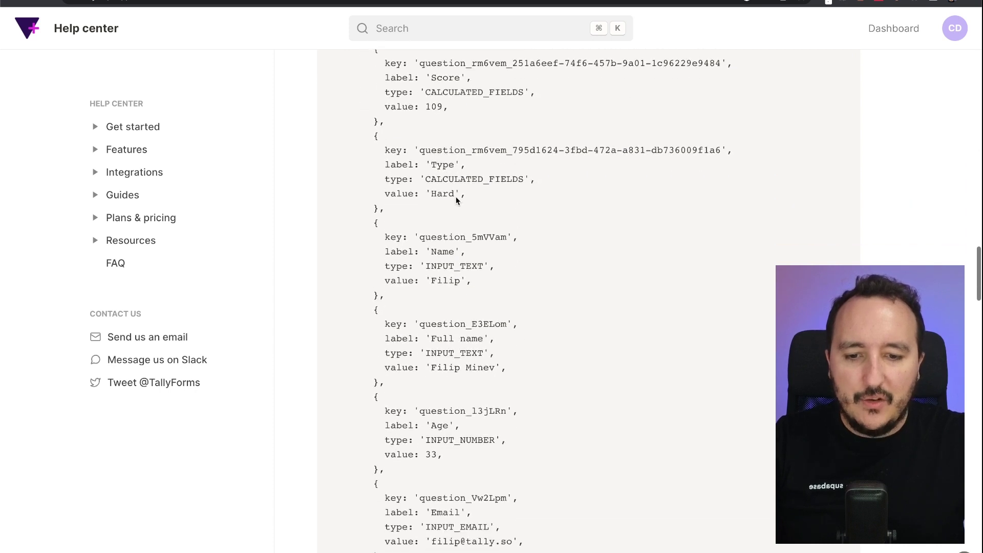
pyautogui.doubleClick(444, 266)
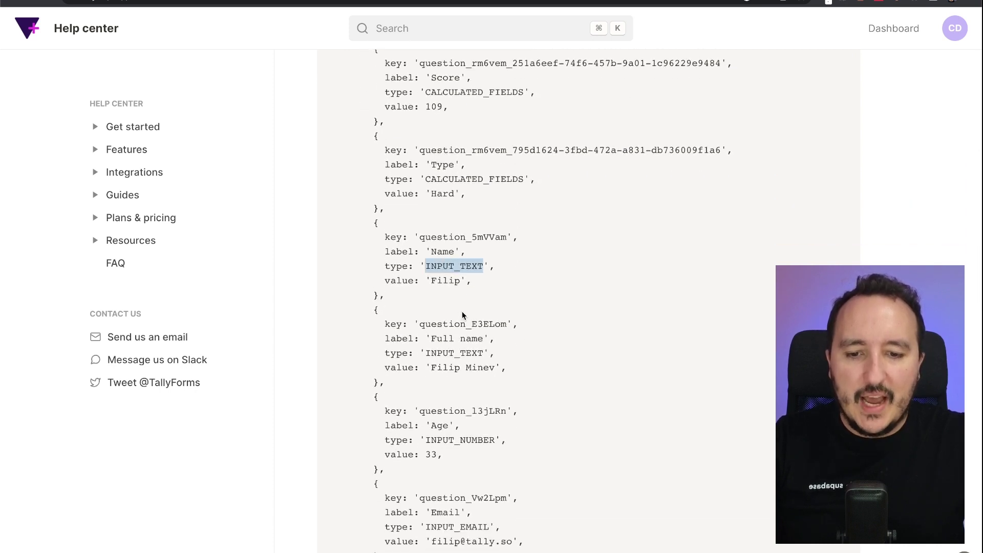
pyautogui.doubleClick(446, 280)
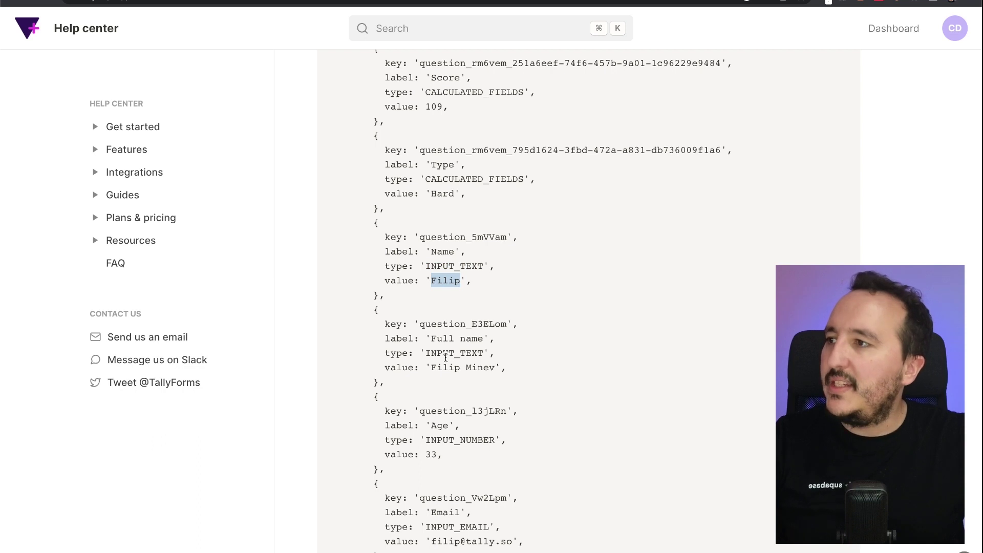
pyautogui.moveTo(431, 367); pyautogui.dragTo(433, 368)
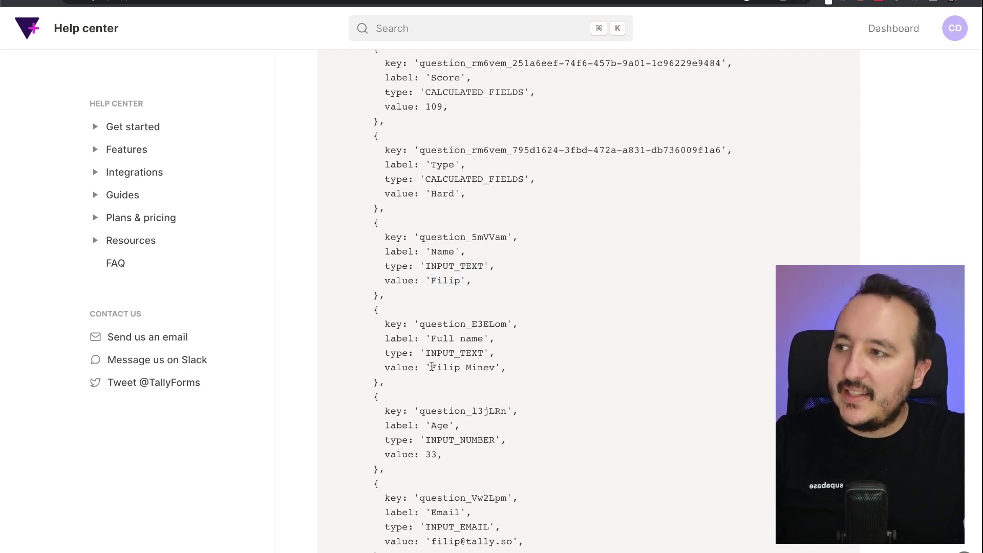
pyautogui.moveTo(432, 367); pyautogui.dragTo(486, 368)
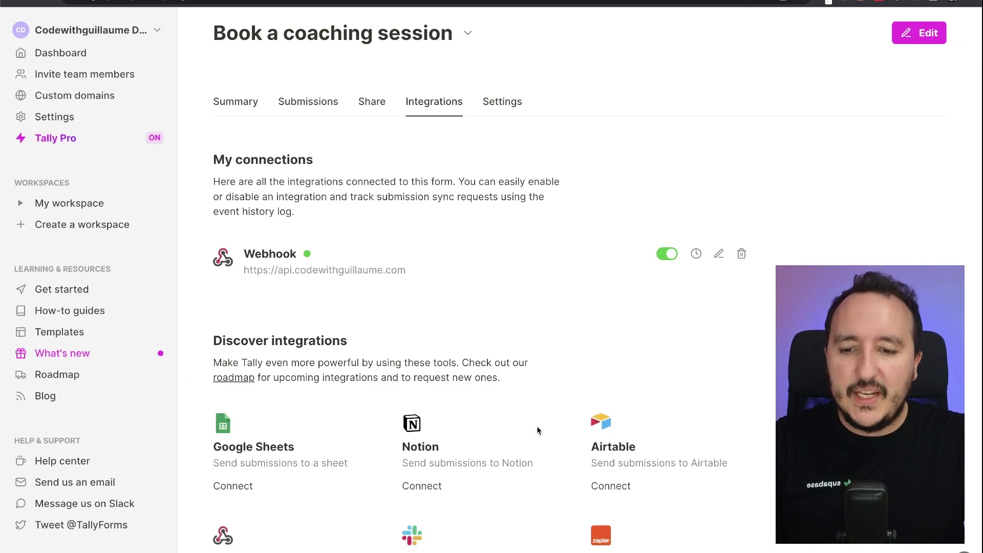
# - Scroll the integrations page down to the Discover integrations cards, including Make
pyautogui.scroll(-5, 324, 322)
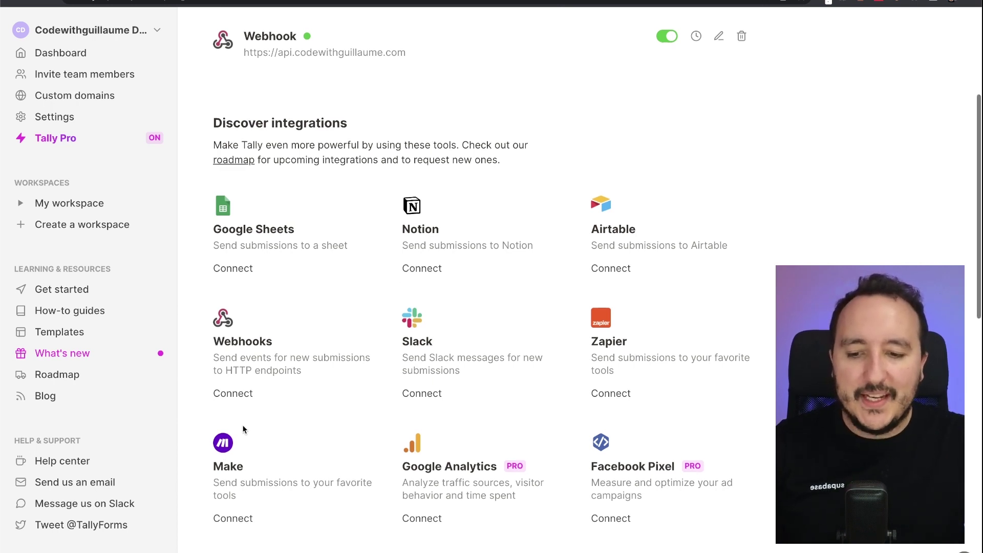
pyautogui.scroll(-2, 242, 425)
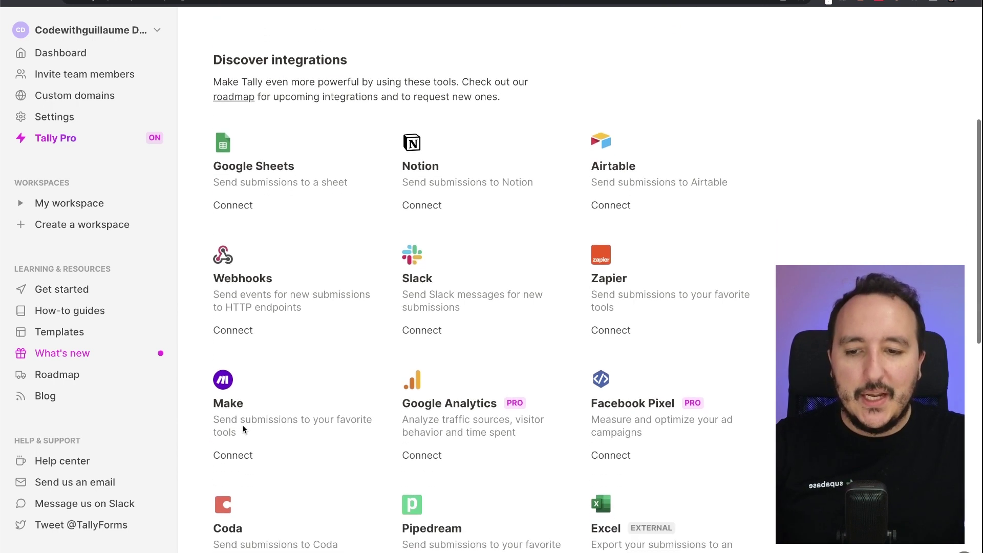
# - Connect Make from Tally's Make card and browse its Tally modules and app icons
pyautogui.click(237, 455)
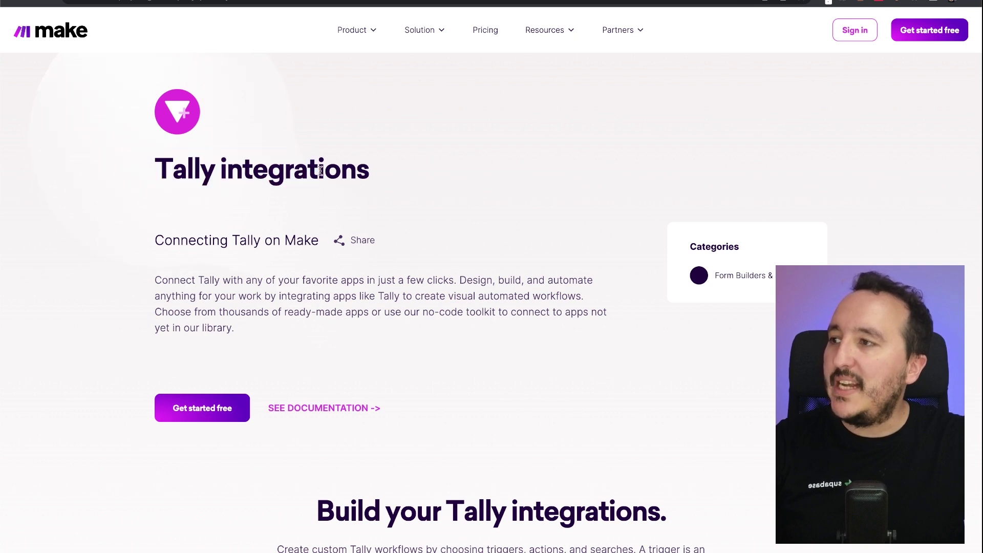
pyautogui.scroll(-7, 320, 351)
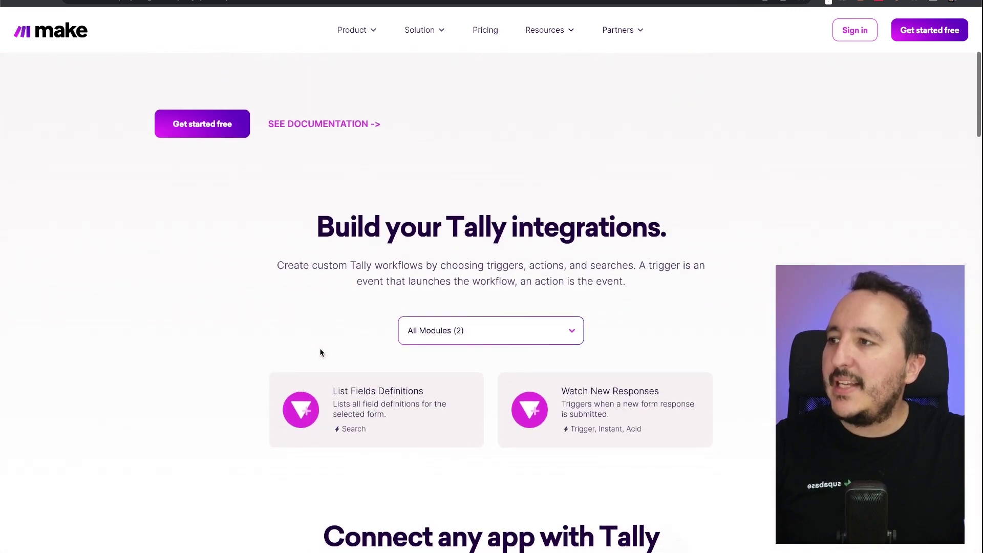
pyautogui.scroll(-6, 581, 386)
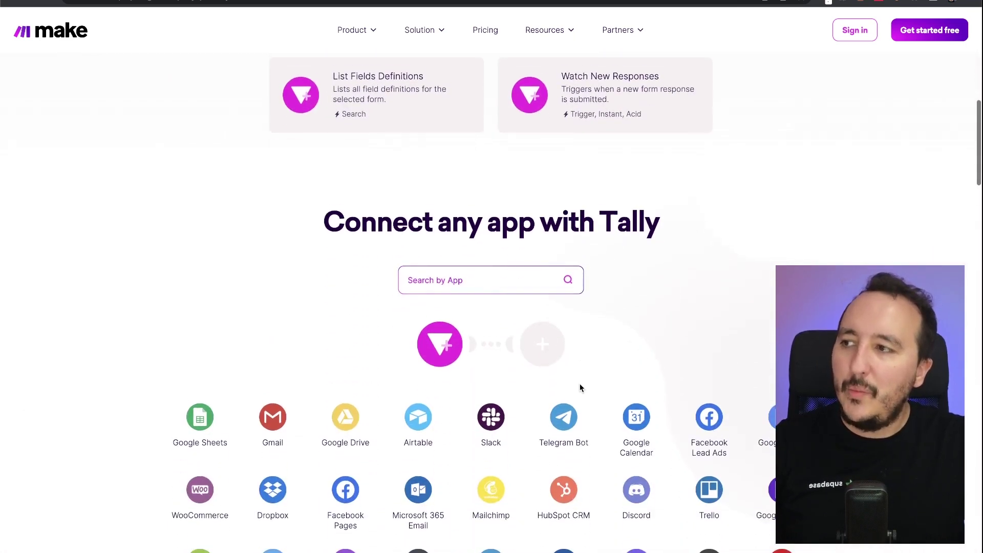
pyautogui.scroll(-3, 581, 387)
pyautogui.scroll(2, 580, 382)
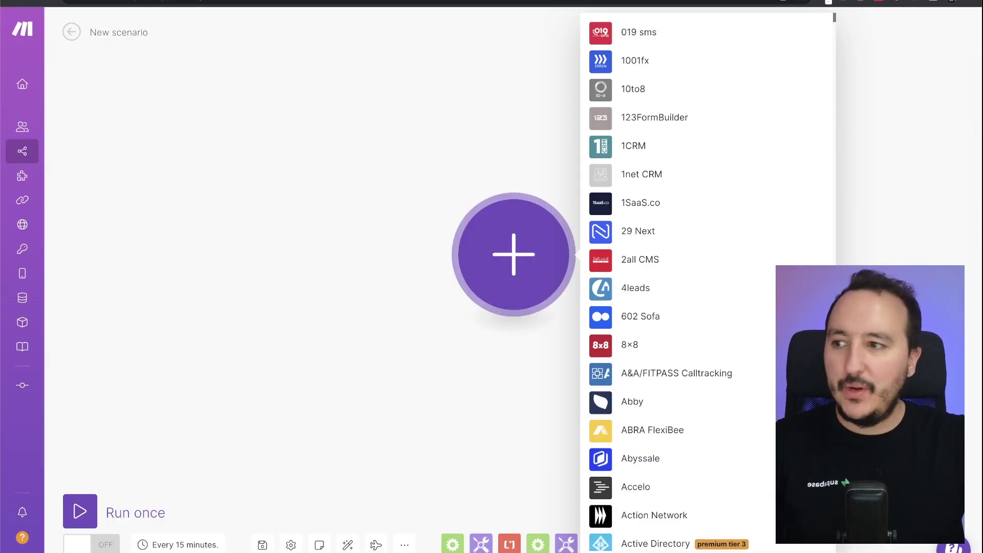
# - Search for Tally and pick it as the new scenario's first app
pyautogui.write('Tally')
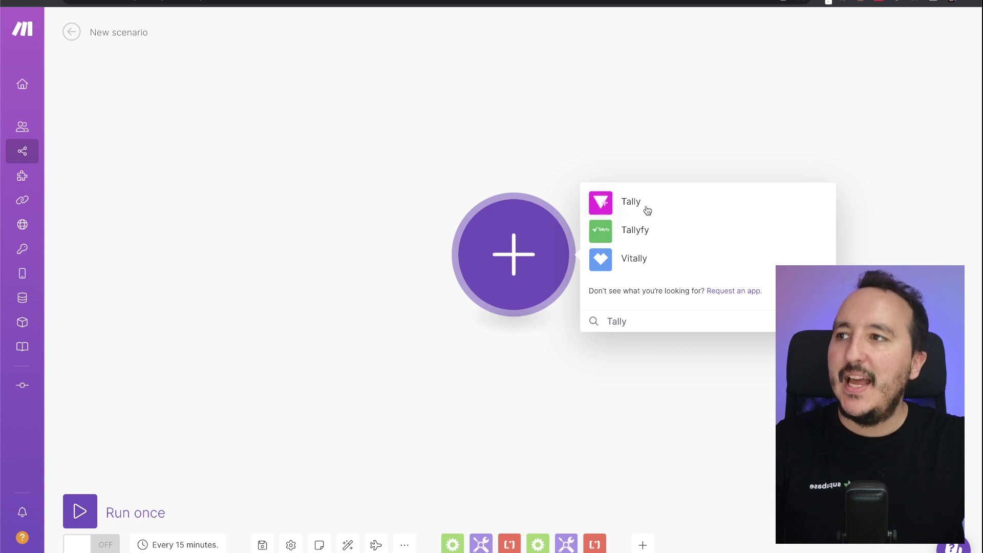
pyautogui.click(632, 203)
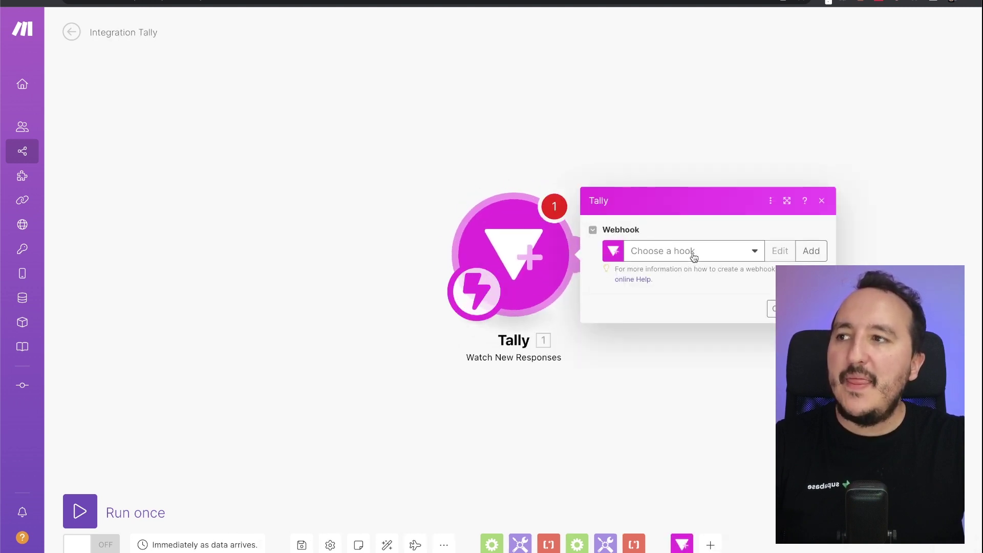
# - Start adding a webhook to the Tally trigger and begin a new Tally connection
pyautogui.moveTo(520, 259); pyautogui.dragTo(329, 256)
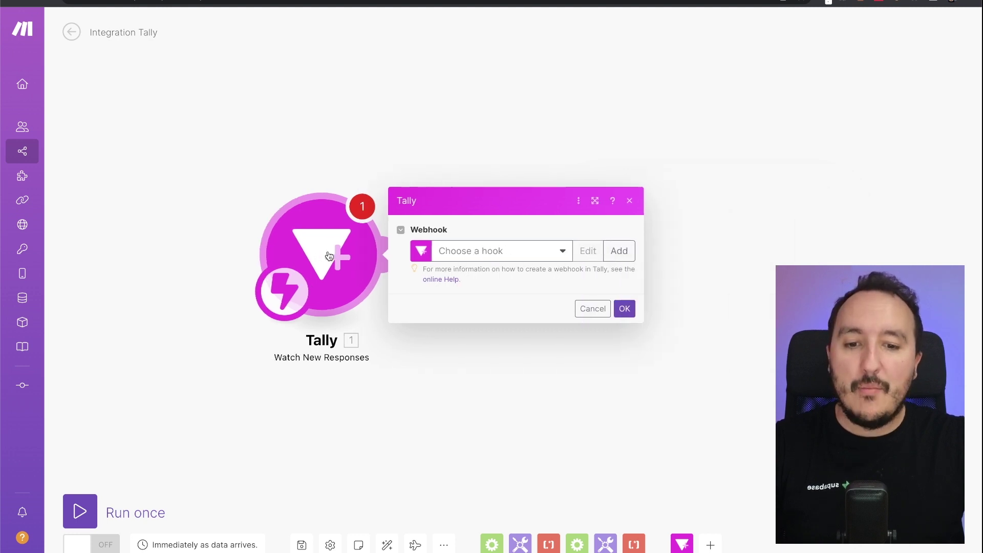
pyautogui.click(568, 239)
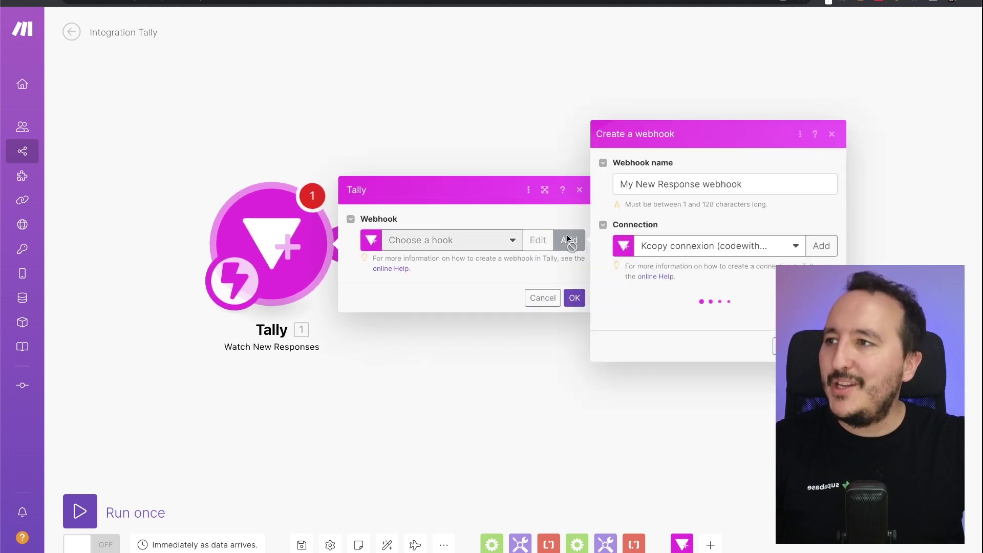
pyautogui.click(777, 247)
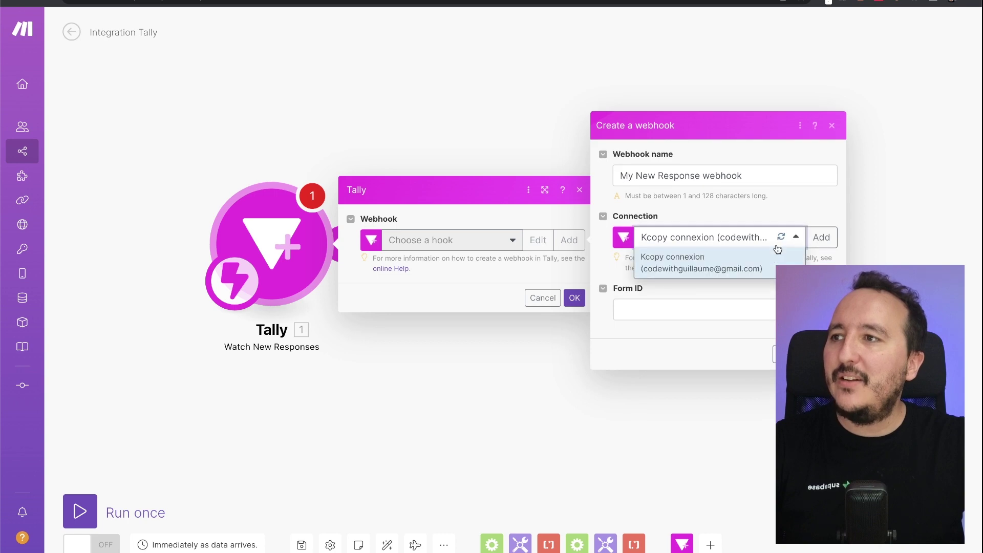
pyautogui.click(777, 248)
pyautogui.click(731, 245)
pyautogui.click(819, 238)
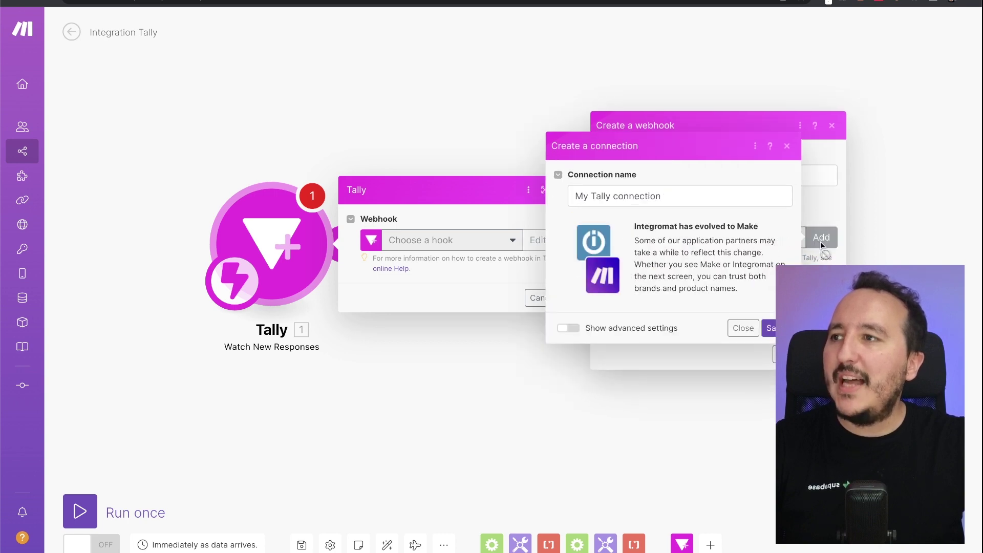
# - Name the connection 'Codewithguillaume Connexion' and save it
pyautogui.tripleClick(599, 195)
pyautogui.write('Code')
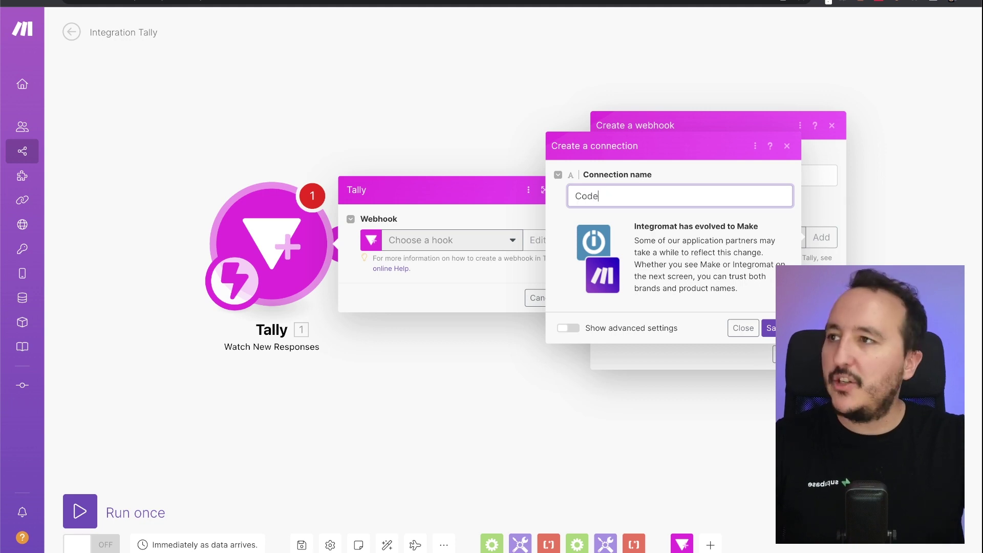
pyautogui.write('withguillaume')
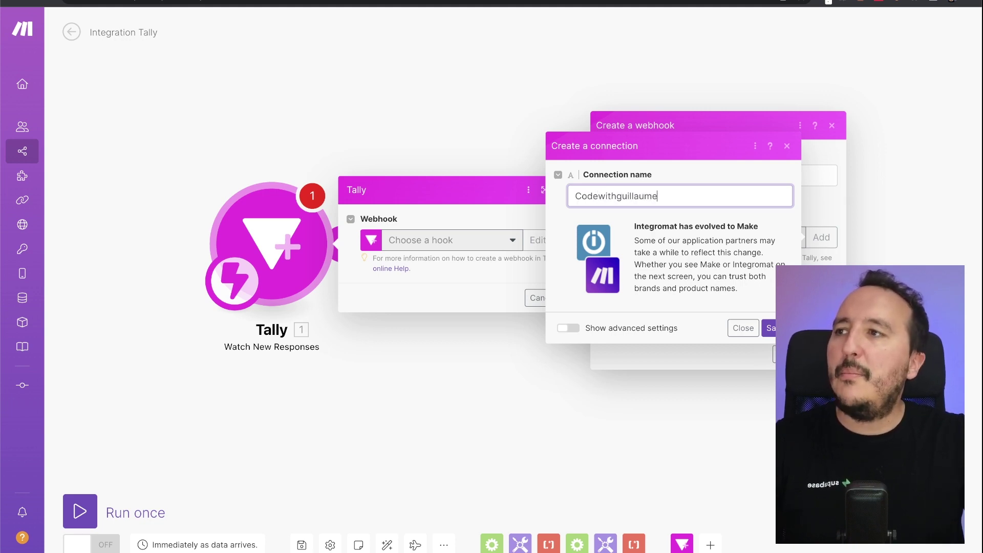
pyautogui.write(' Connexion')
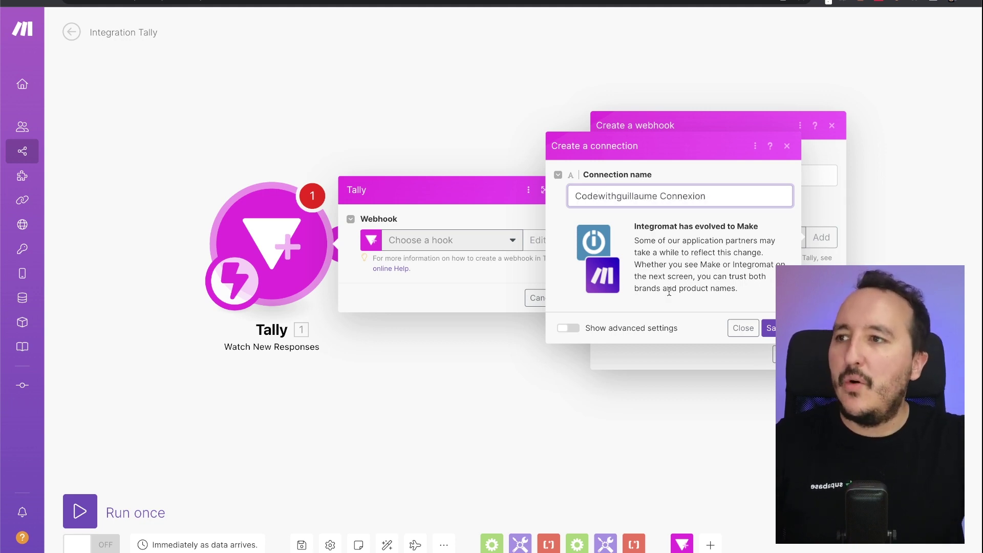
pyautogui.click(769, 328)
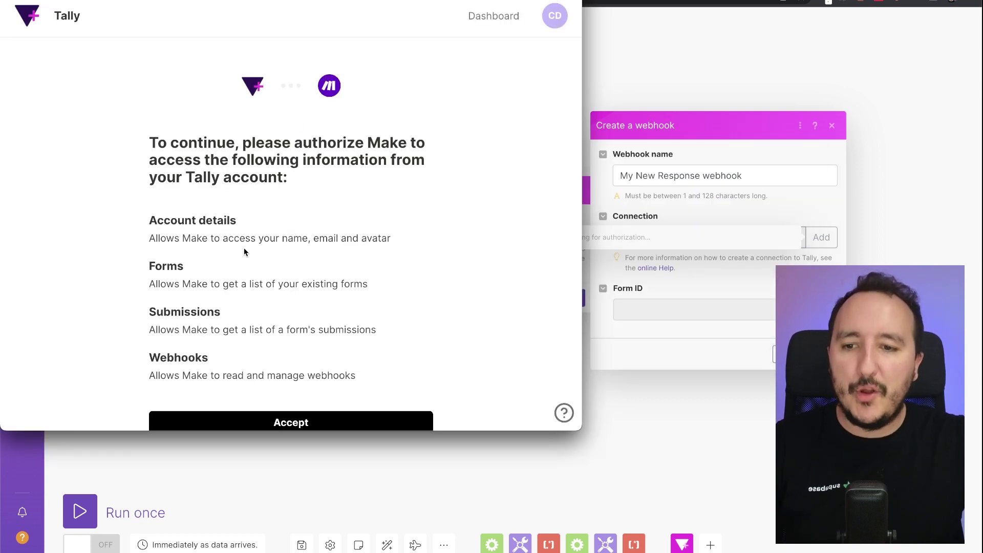
# - Accept Tally's request to grant Make access to the account
pyautogui.scroll(-3, 286, 245)
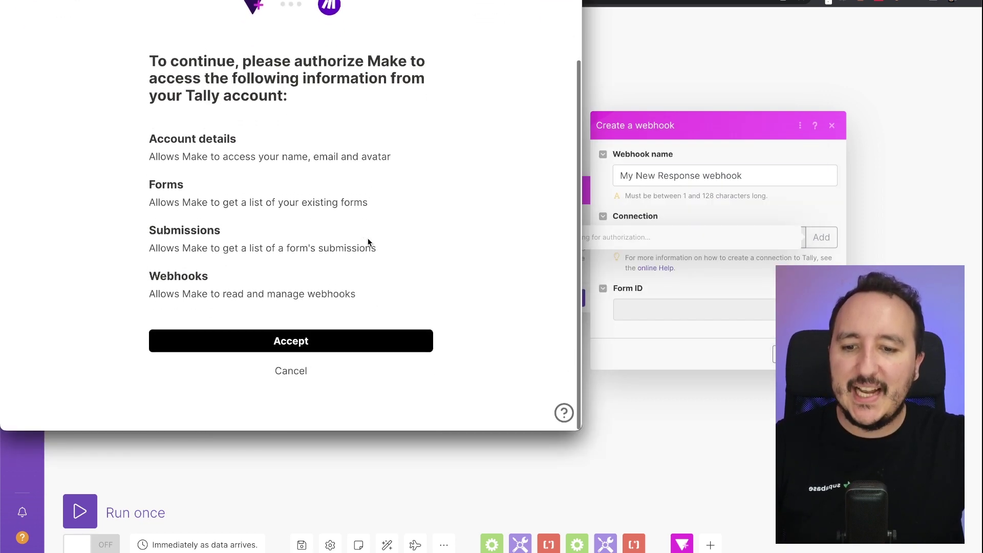
pyautogui.click(270, 352)
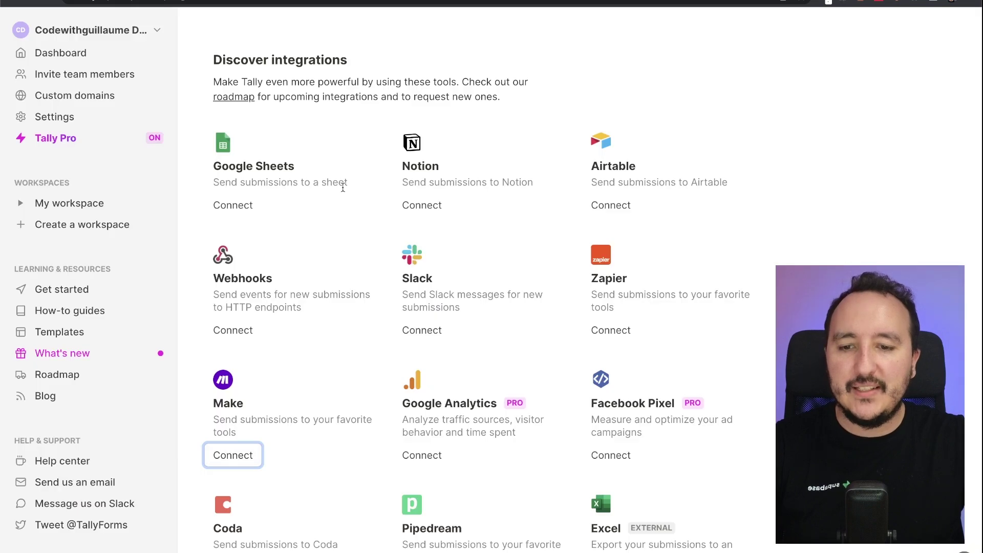
pyautogui.scroll(5, 343, 188)
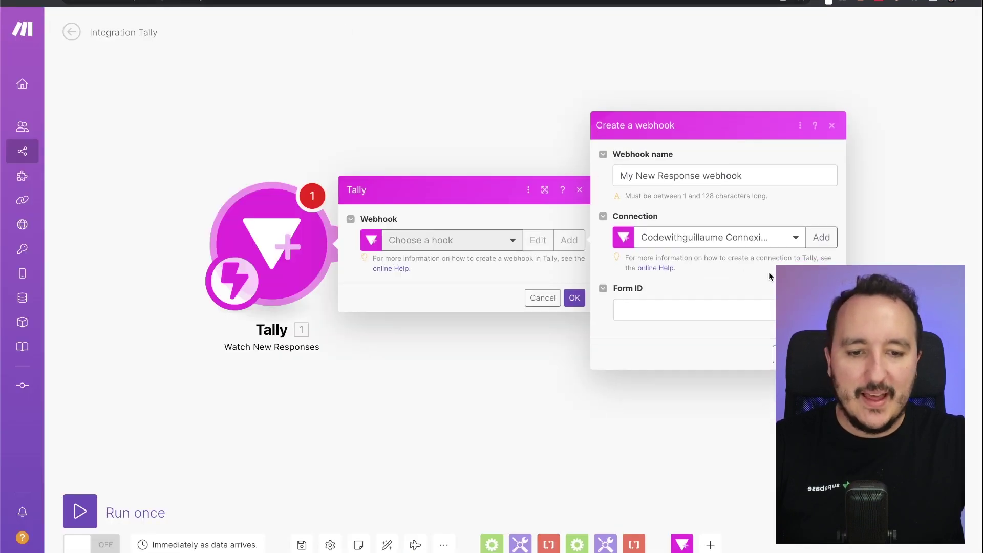
# - Select the Book a coaching session form and save the new webhook
pyautogui.click(698, 313)
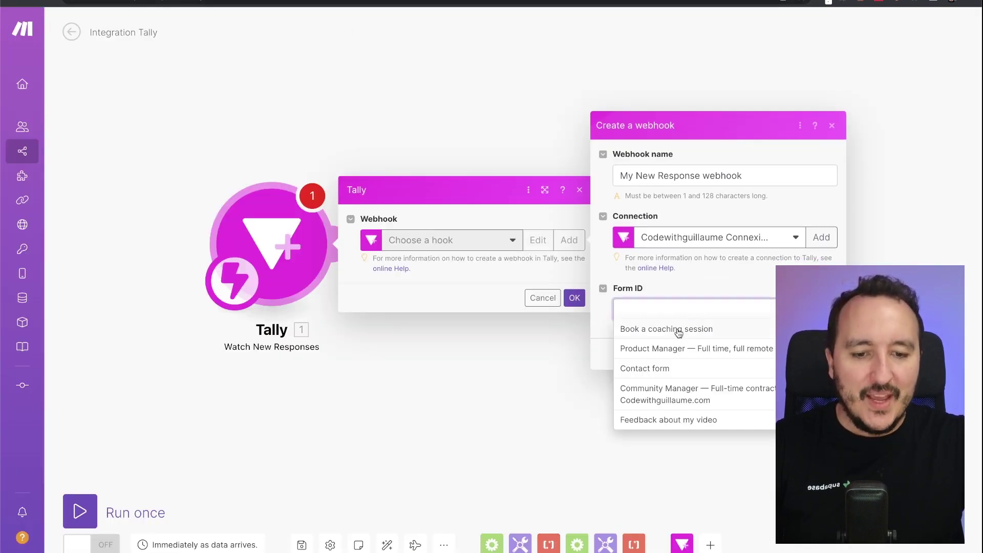
pyautogui.moveTo(979, 240); pyautogui.dragTo(932, 240)
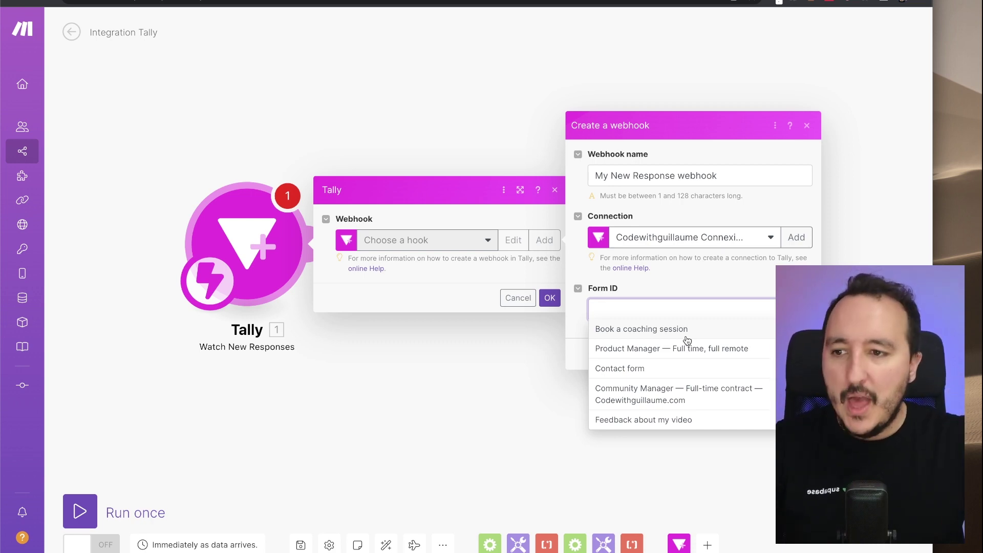
pyautogui.click(686, 330)
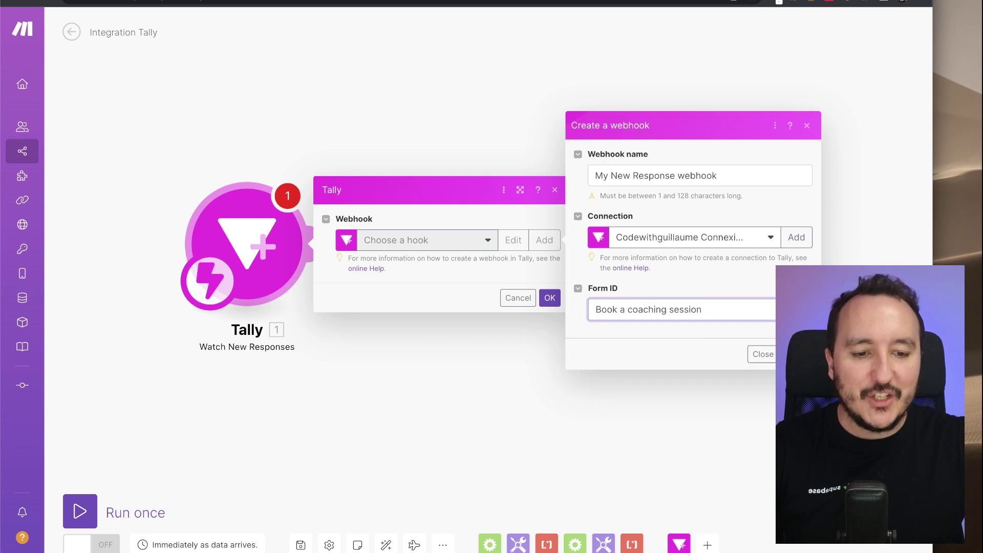
pyautogui.press('Return')
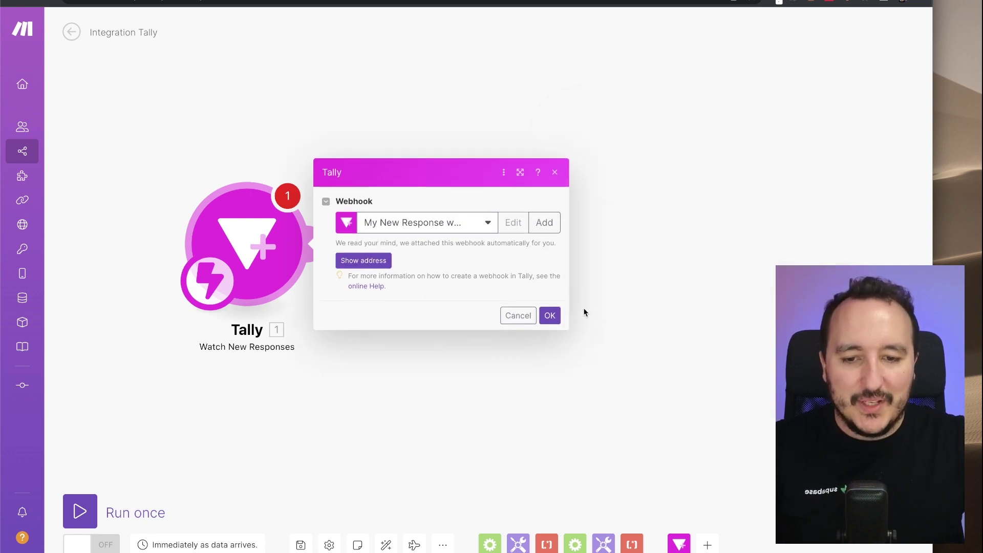
# - Confirm the Tally trigger settings, then try a Discord module and discard it
pyautogui.click(549, 315)
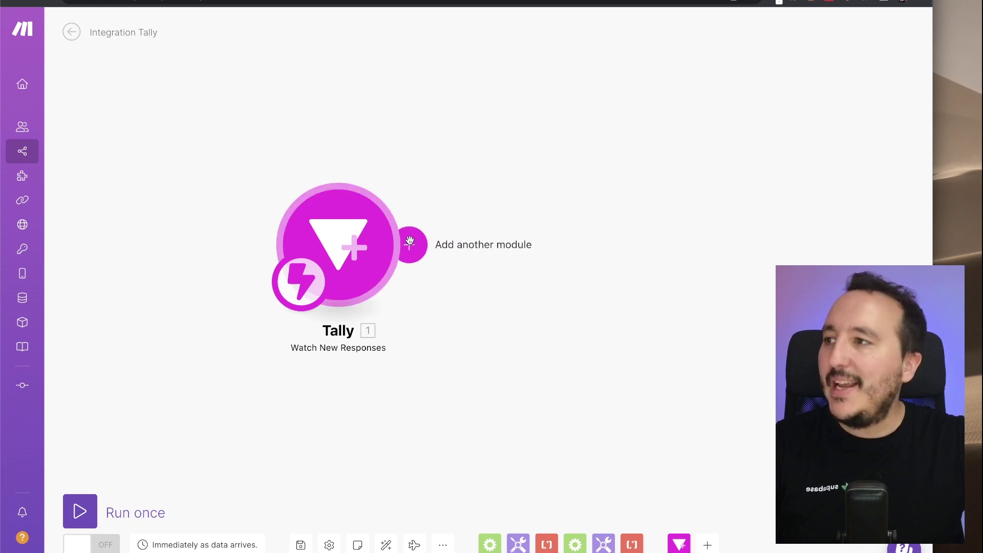
pyautogui.click(413, 245)
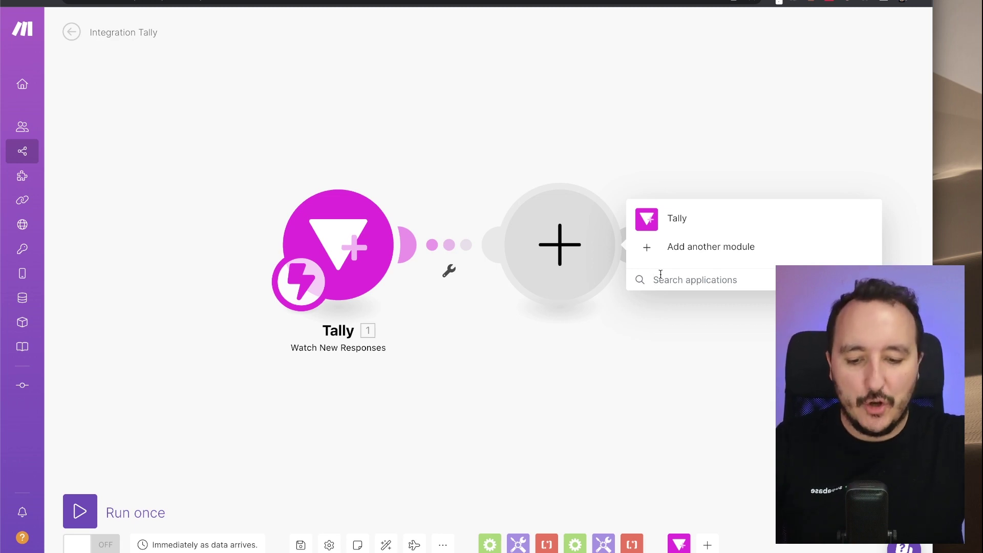
pyautogui.click(660, 276)
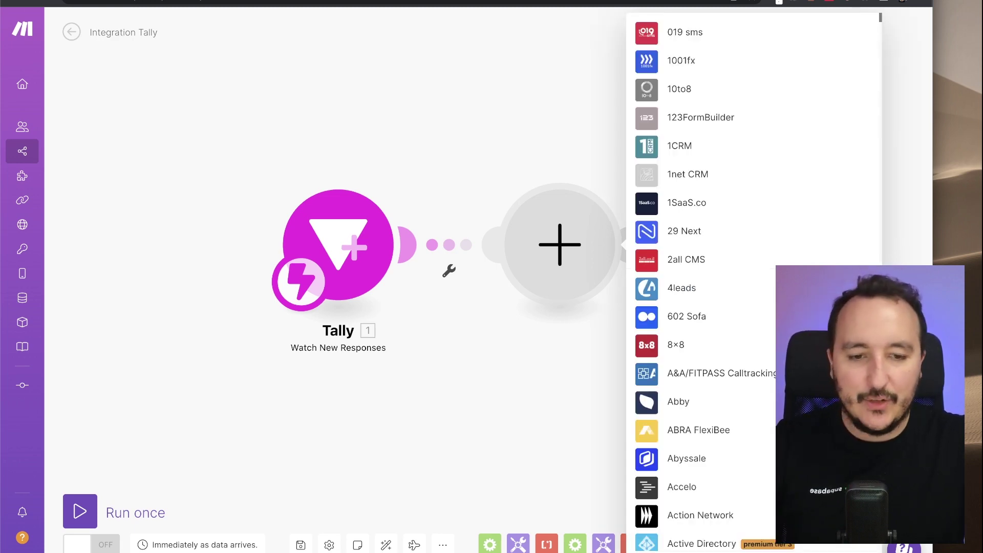
pyautogui.write('discord')
pyautogui.click(688, 227)
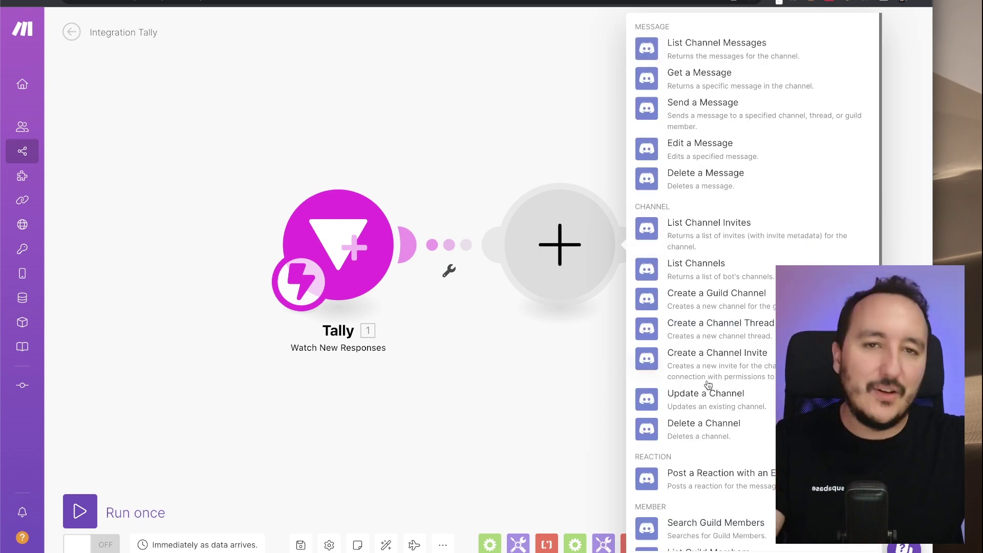
pyautogui.click(579, 145)
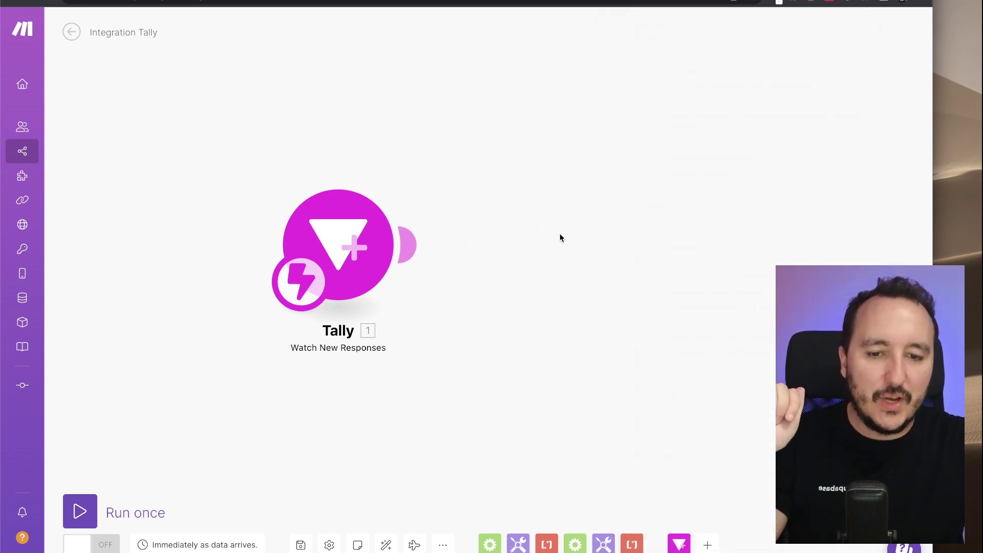
# - Add a module after Tally and choose the Telegram Bot app
pyautogui.click(412, 241)
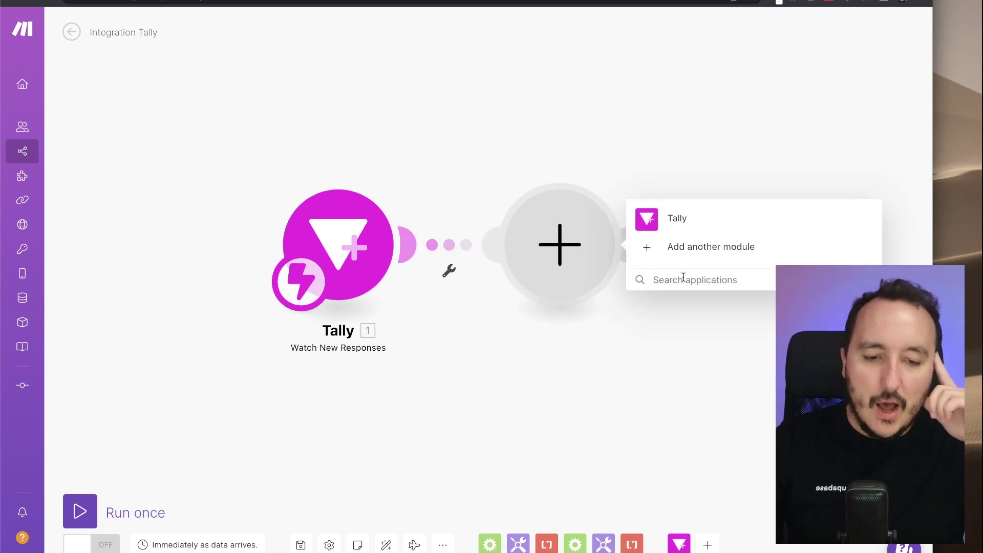
pyautogui.click(683, 280)
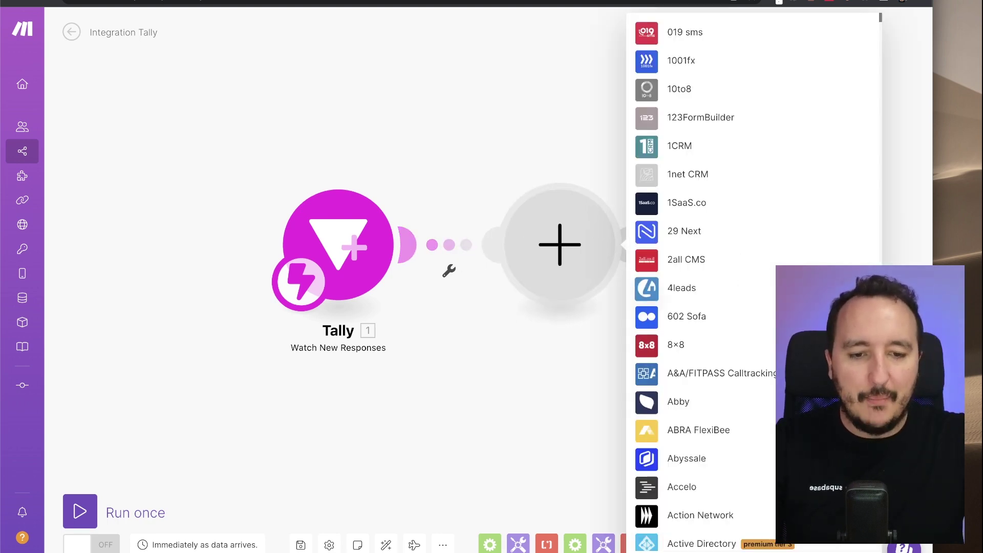
pyautogui.write('Telegram')
pyautogui.click(676, 218)
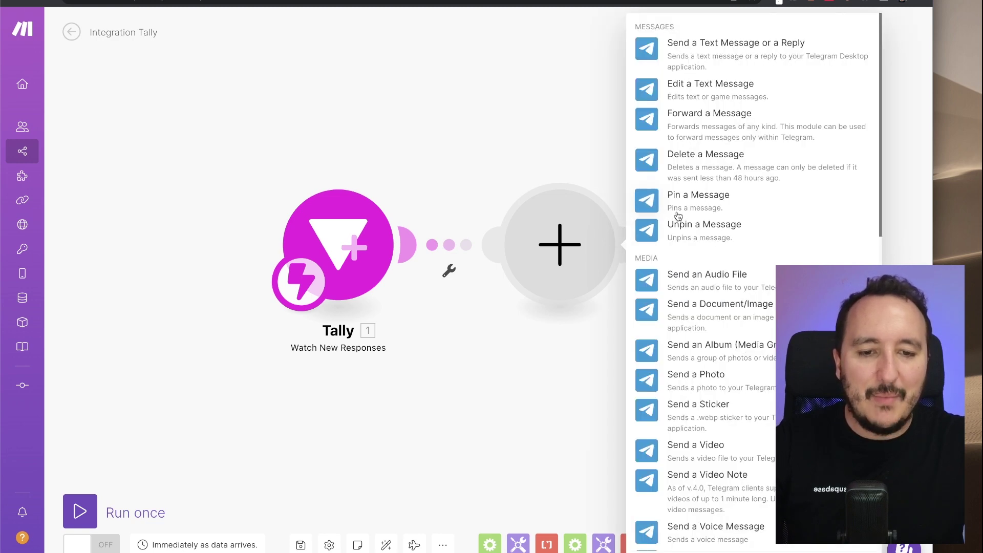
# - Add Telegram Bot's 'Send a Text Message or a Reply' module after the Tally trigger
pyautogui.click(695, 57)
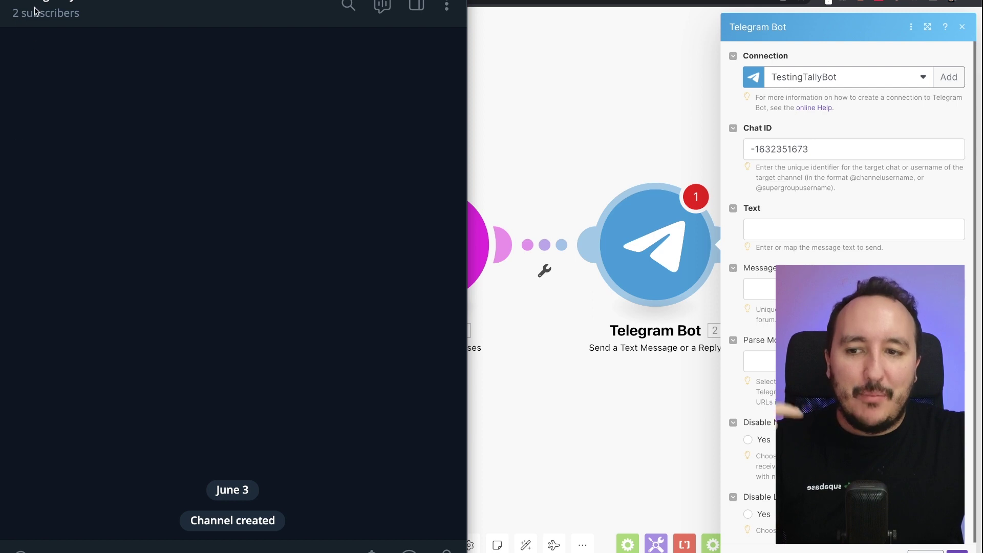
pyautogui.click(57, 9)
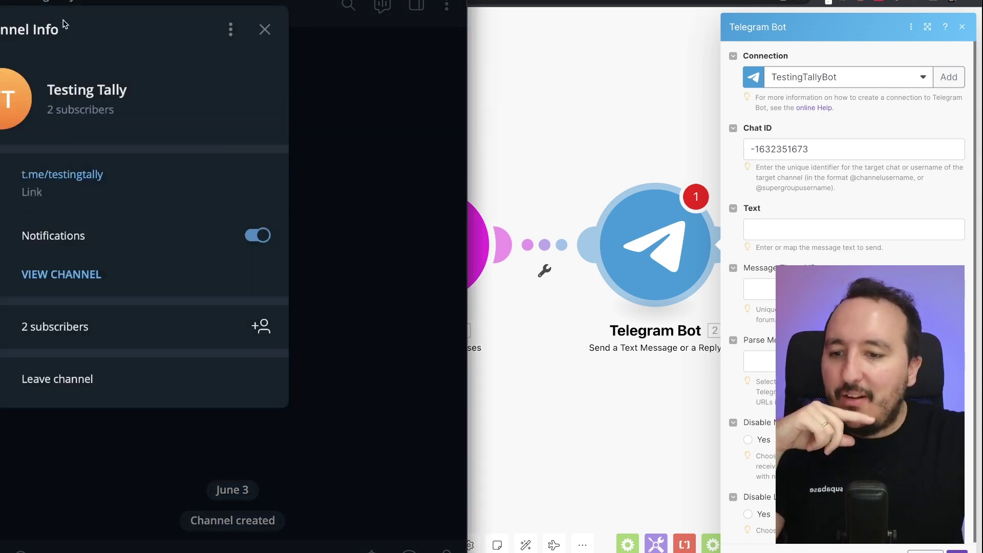
pyautogui.click(72, 333)
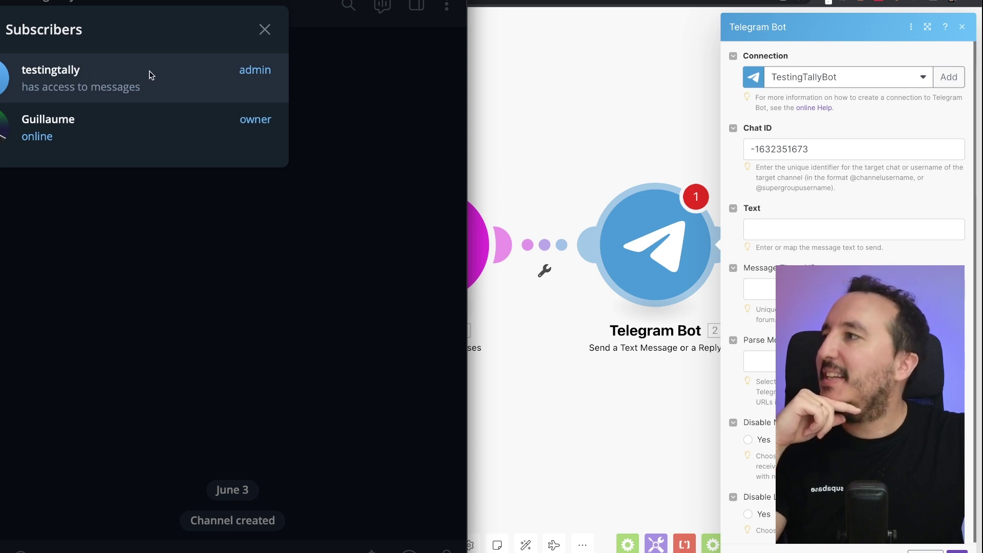
pyautogui.click(270, 31)
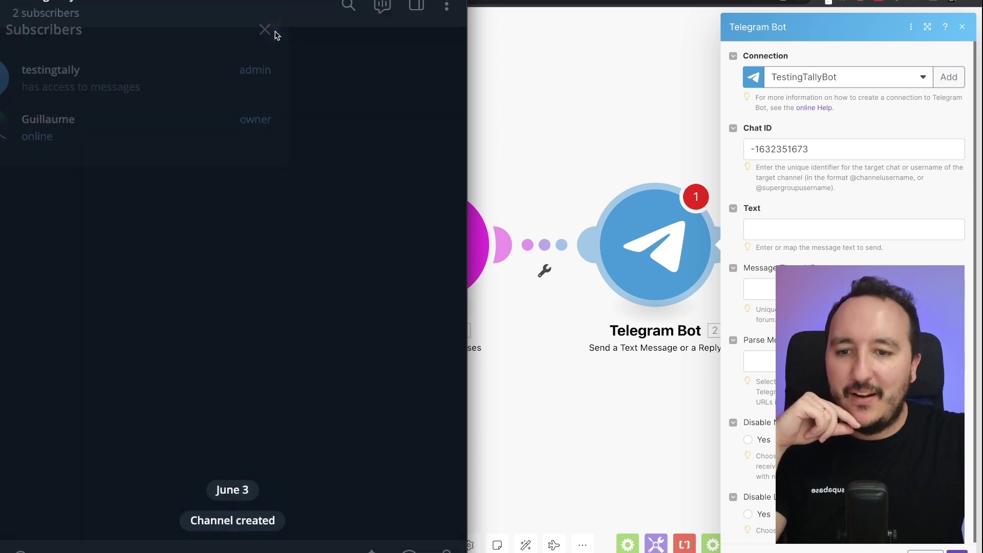
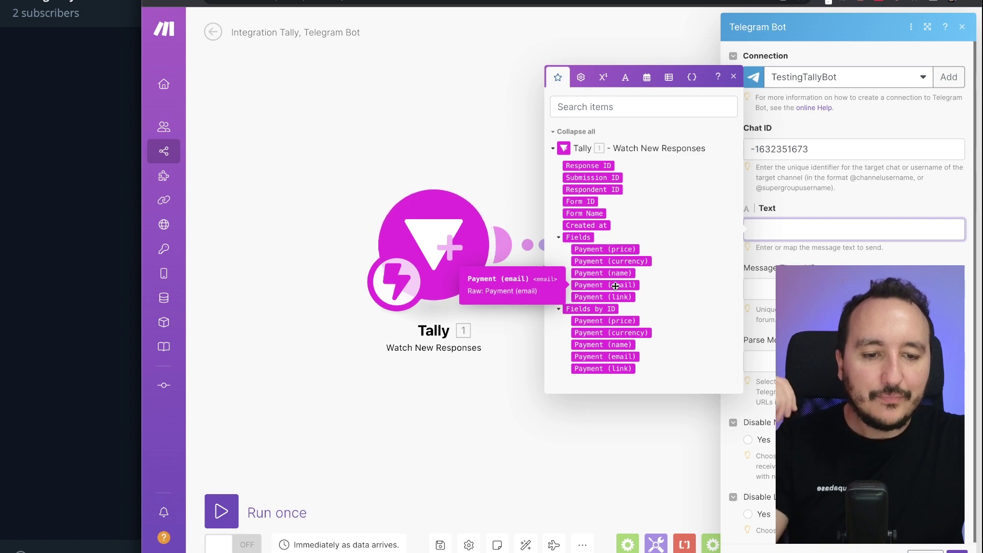
# - Write 'New submission —' as the Telegram message text, followed by the mapped Payment (email) field
pyautogui.write('New s')
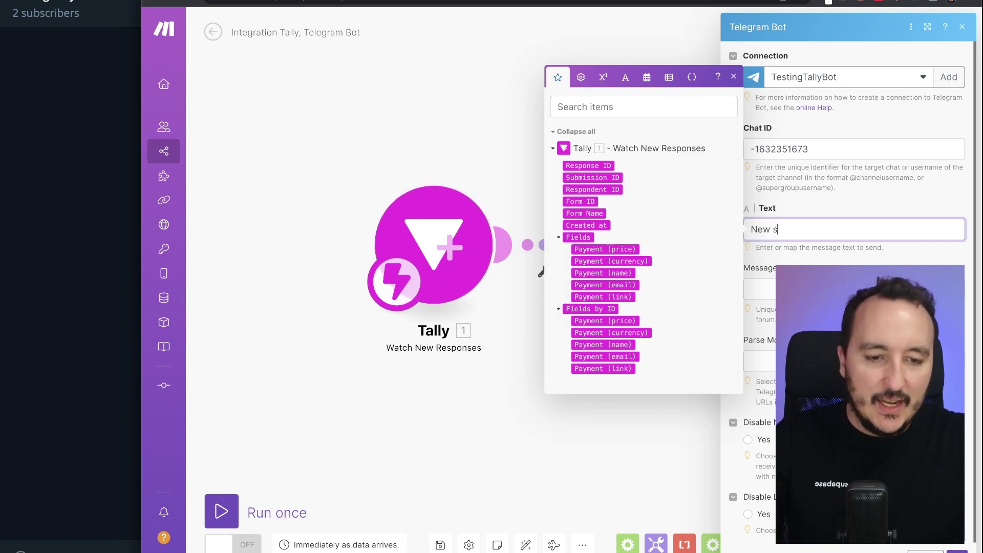
pyautogui.write('ubmission —')
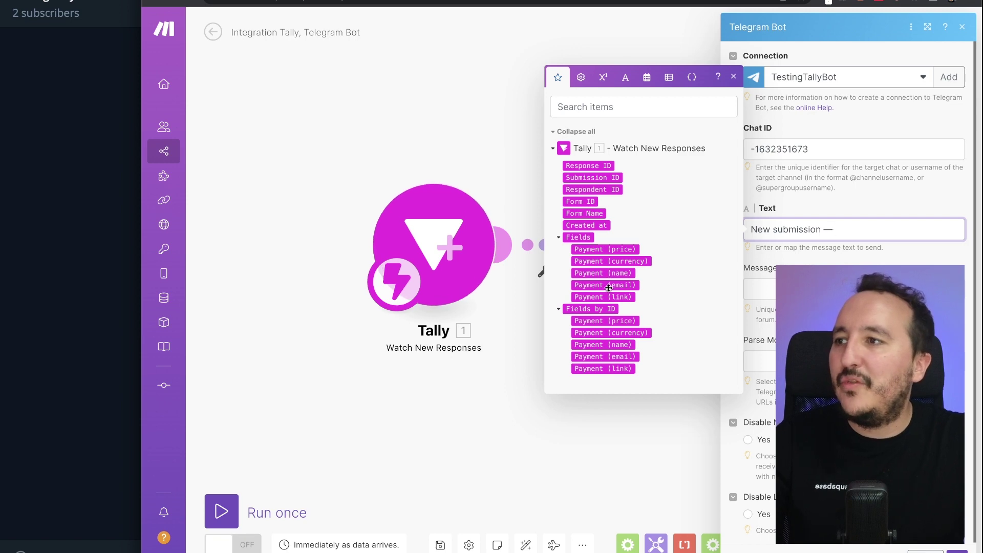
pyautogui.click(609, 285)
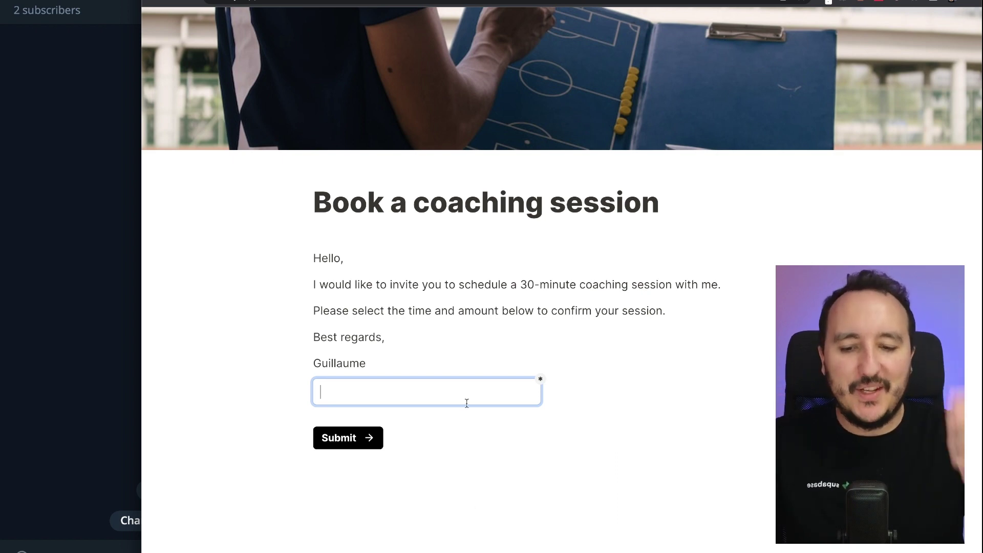
# - Submit the coaching-session booking form with a test e-mail address and return to the Make scenario
pyautogui.write('test@gmail.com')
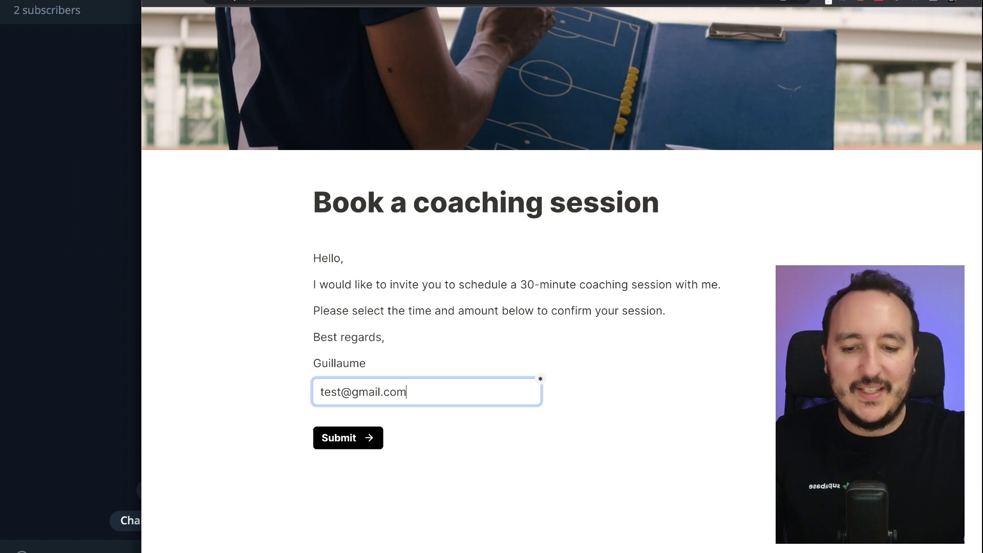
pyautogui.click(365, 440)
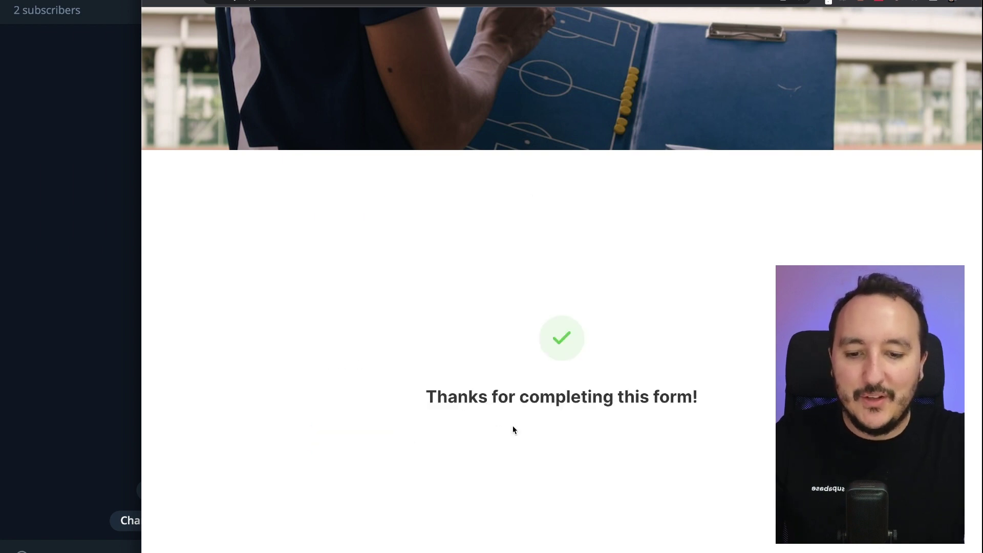
pyautogui.hotkey('ctrl', 'w')
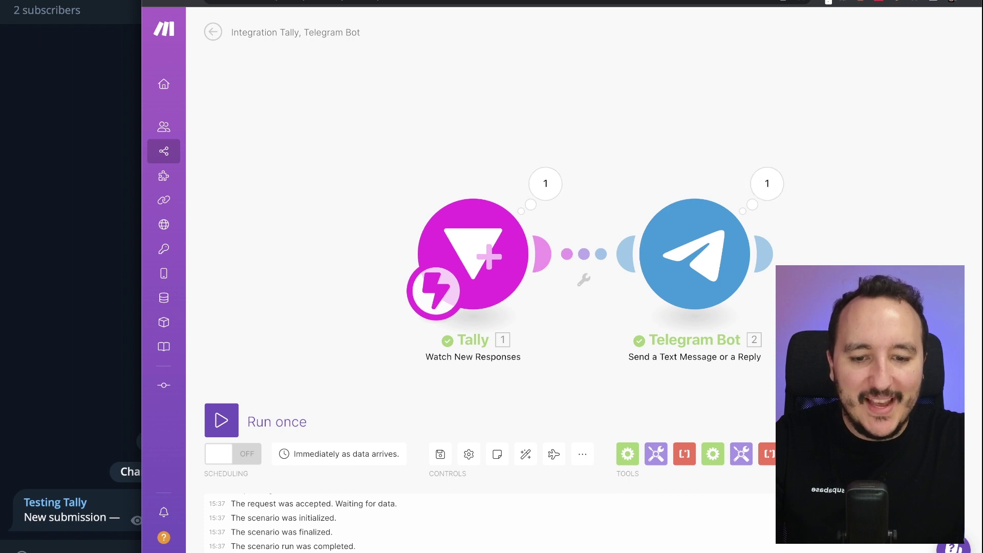
# - After checking the Telegram post, delete the Payment (email) pill from the Telegram Bot message text
pyautogui.click(44, 353)
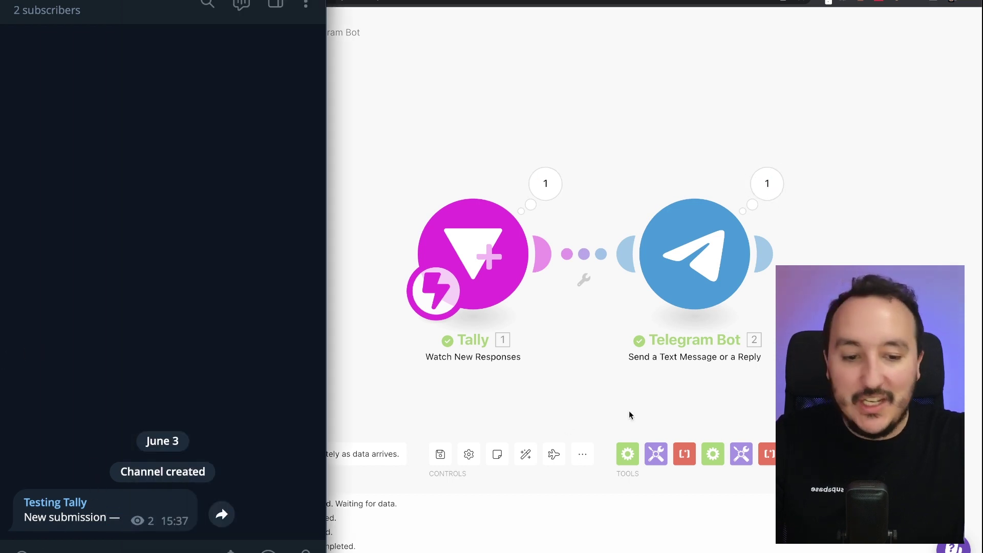
pyautogui.click(695, 261)
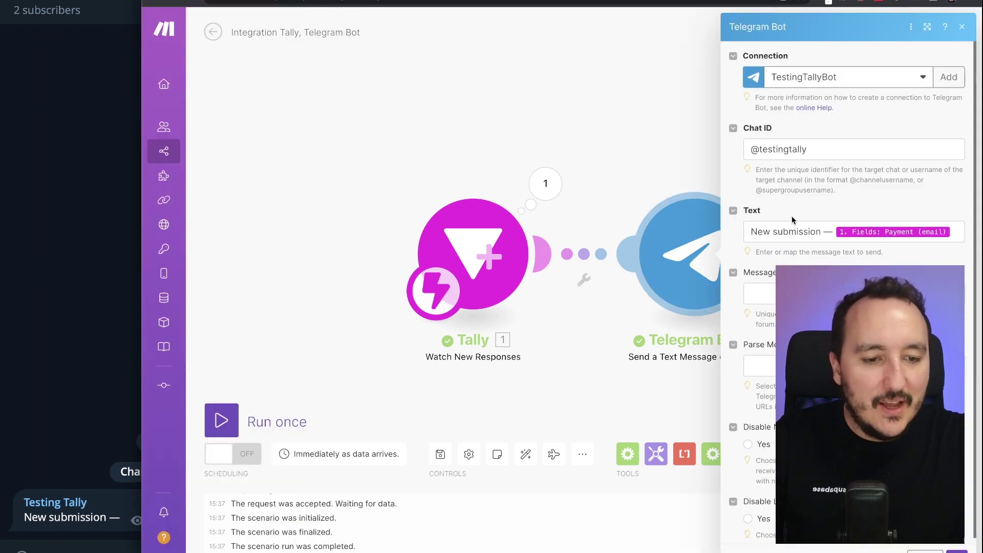
pyautogui.click(854, 226)
pyautogui.press('BackSpace')
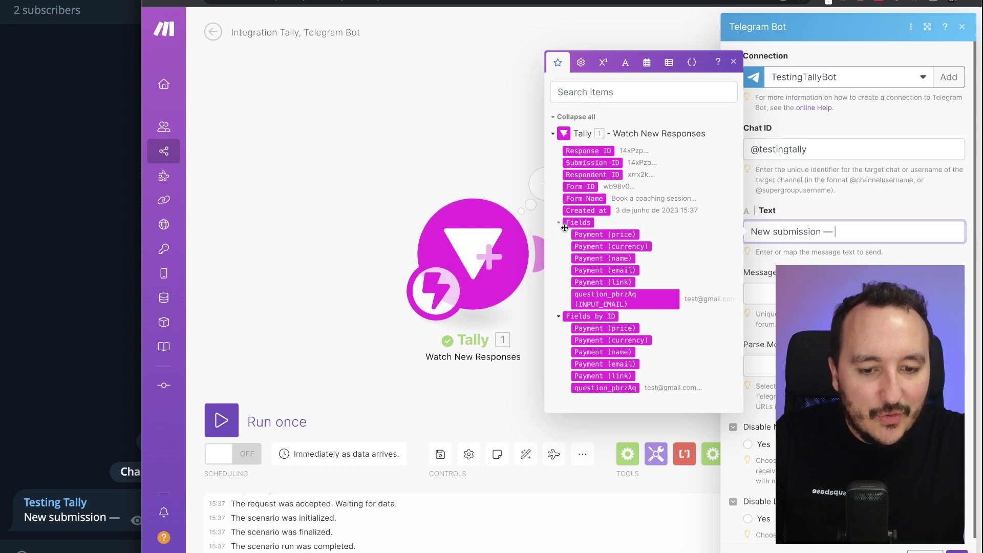
pyautogui.click(328, 277)
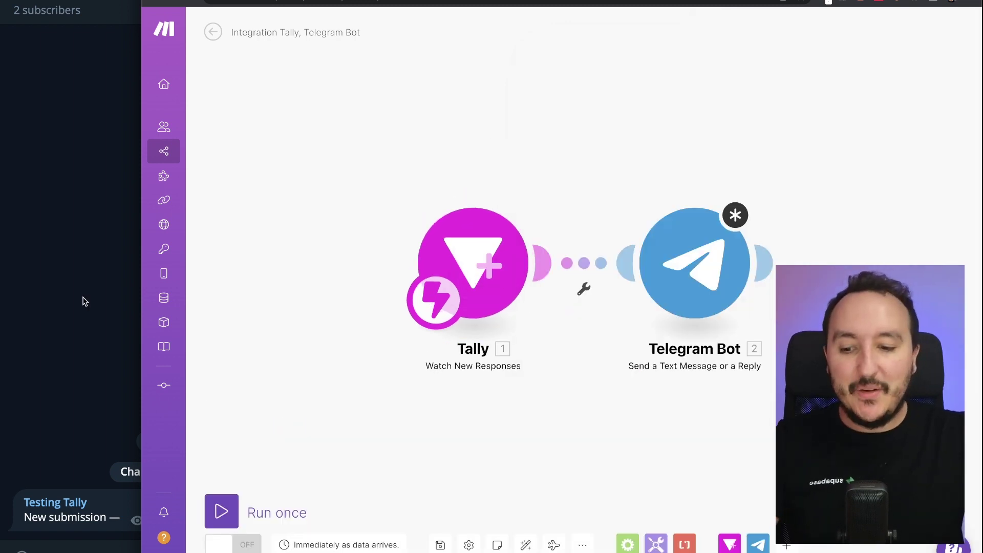
pyautogui.click(84, 302)
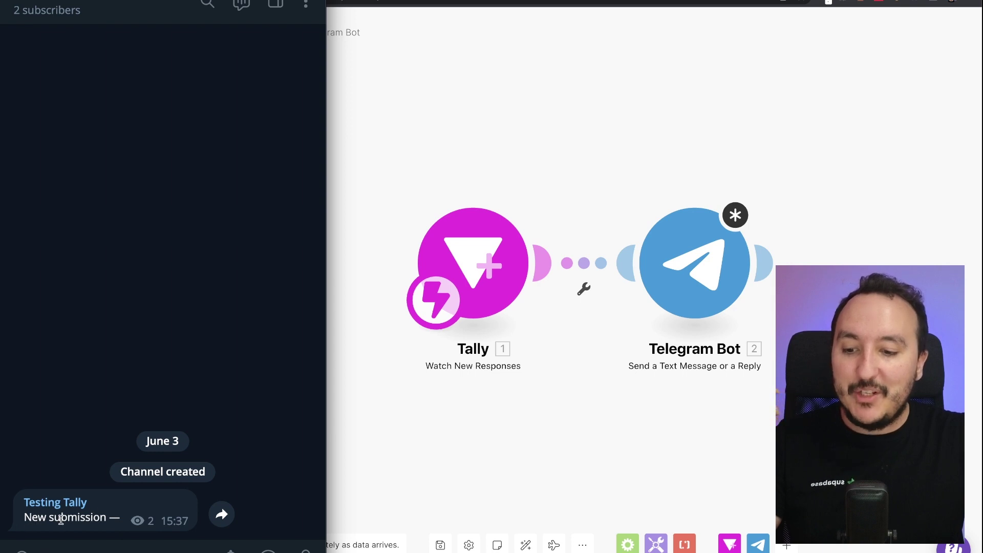
# - Select the 'New submission' text in the Telegram post, then maximise the Make scenario window
pyautogui.moveTo(26, 518); pyautogui.dragTo(102, 516)
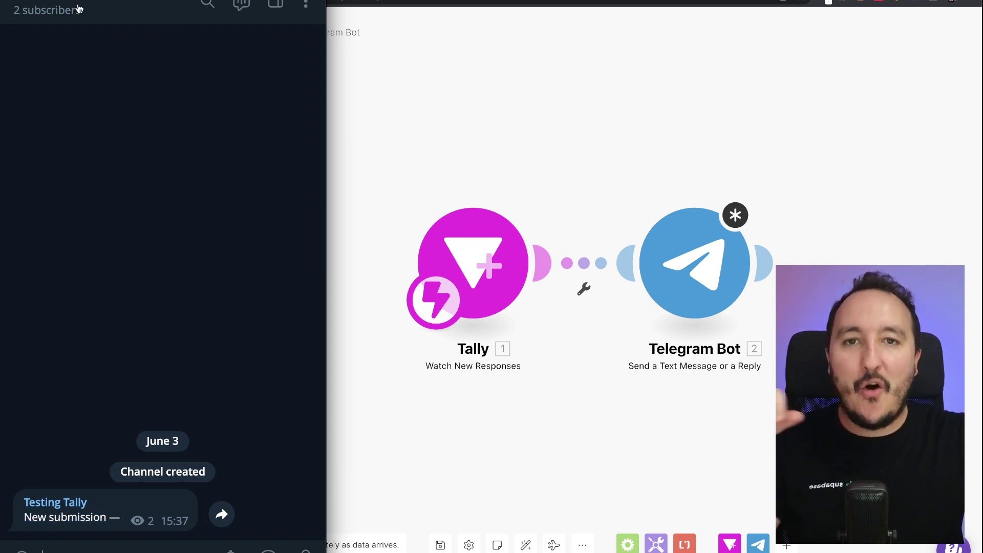
pyautogui.click(438, 84)
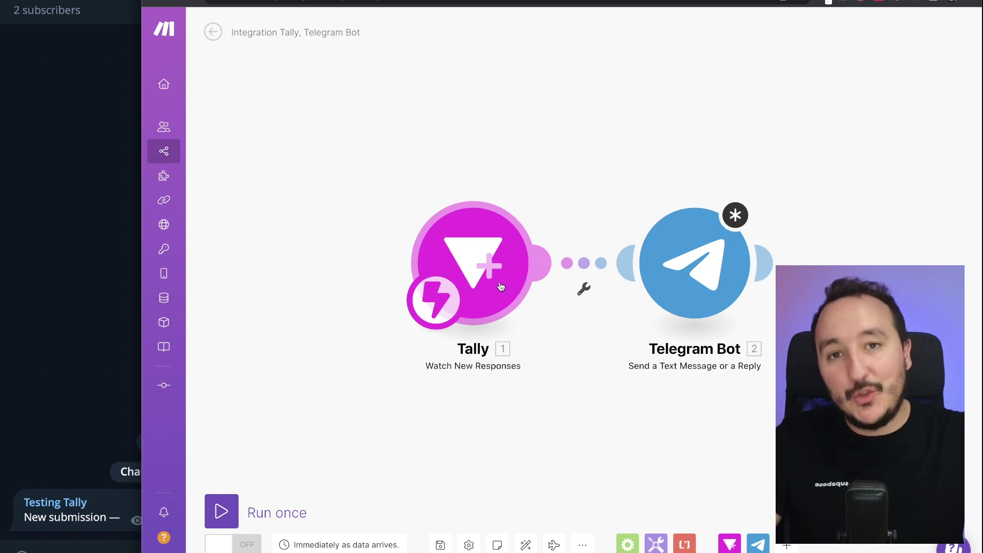
pyautogui.hotkey('ctrl', 'alt', 'Return')
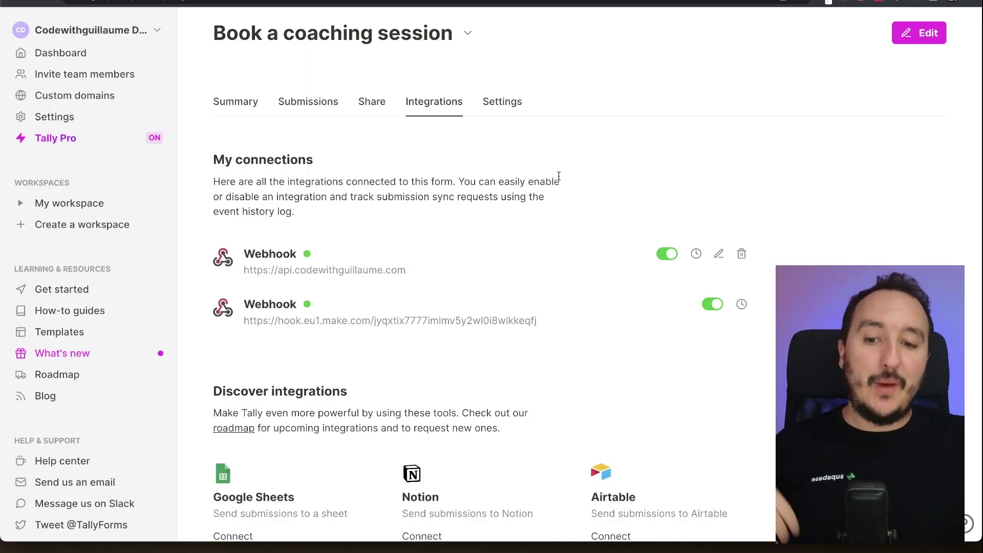
# - Review the form's two active webhooks, highlighting the hook.eu1.make.com Make webhook URL
pyautogui.moveTo(247, 321); pyautogui.dragTo(513, 320)
pyautogui.click(545, 319)
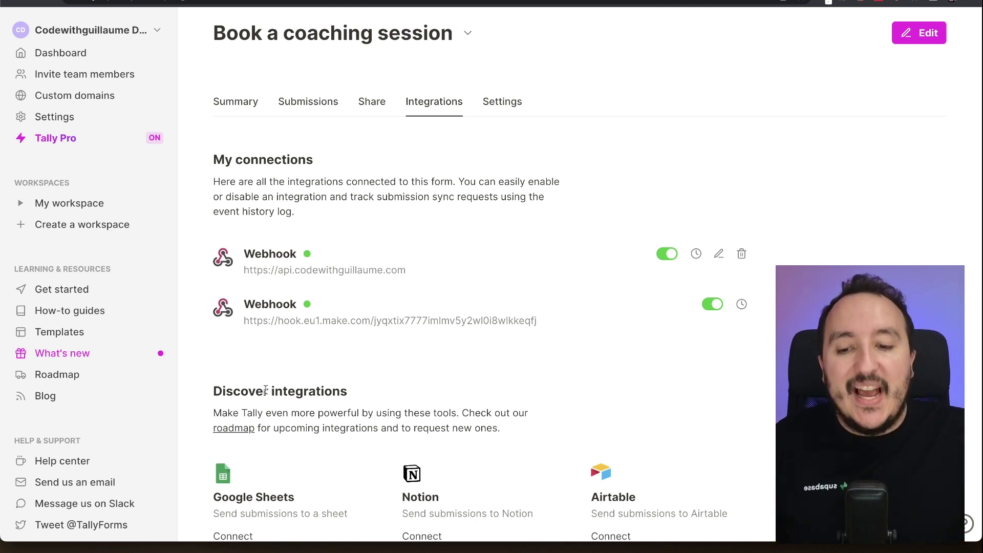
pyautogui.scroll(-3, 261, 391)
pyautogui.scroll(3, 260, 376)
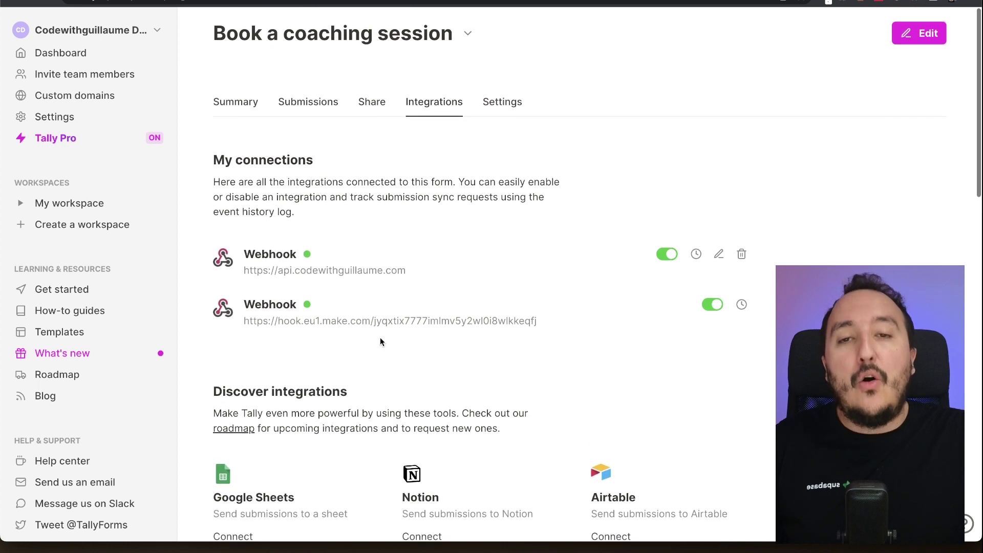